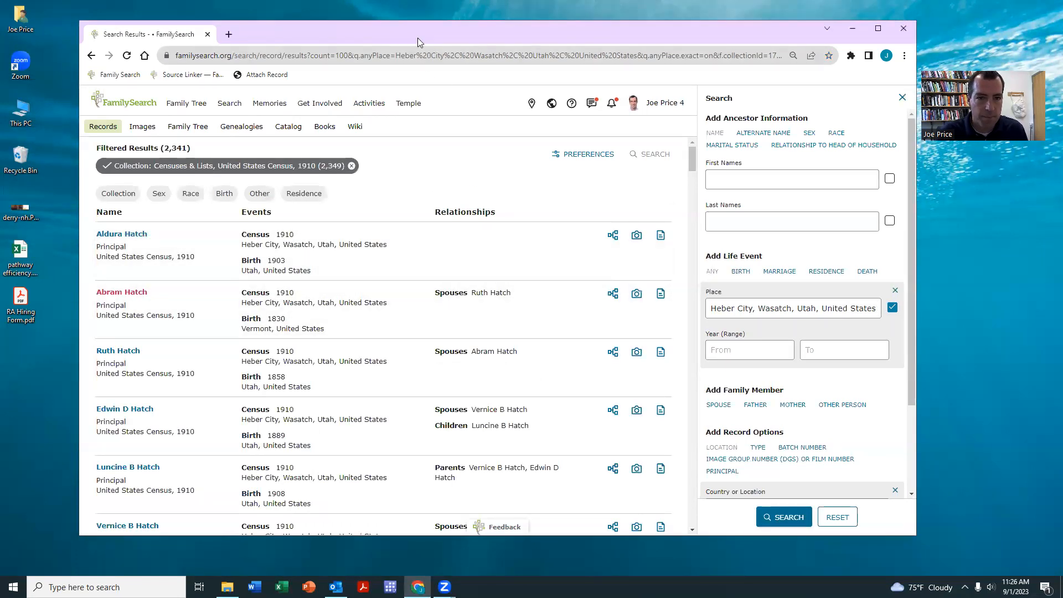
- Confirm the Heber City census results list stays at 100 results per page
left_click_drag(417, 38, 387, 29)
scroll(181, 415, "down", 3)
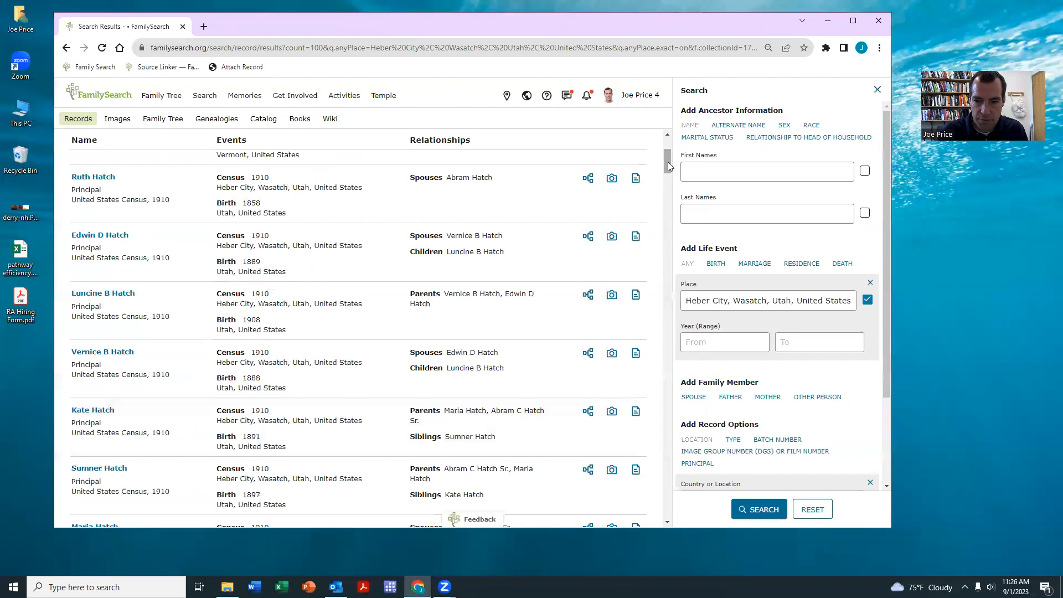
left_click_drag(667, 161, 682, 557)
left_click(91, 505)
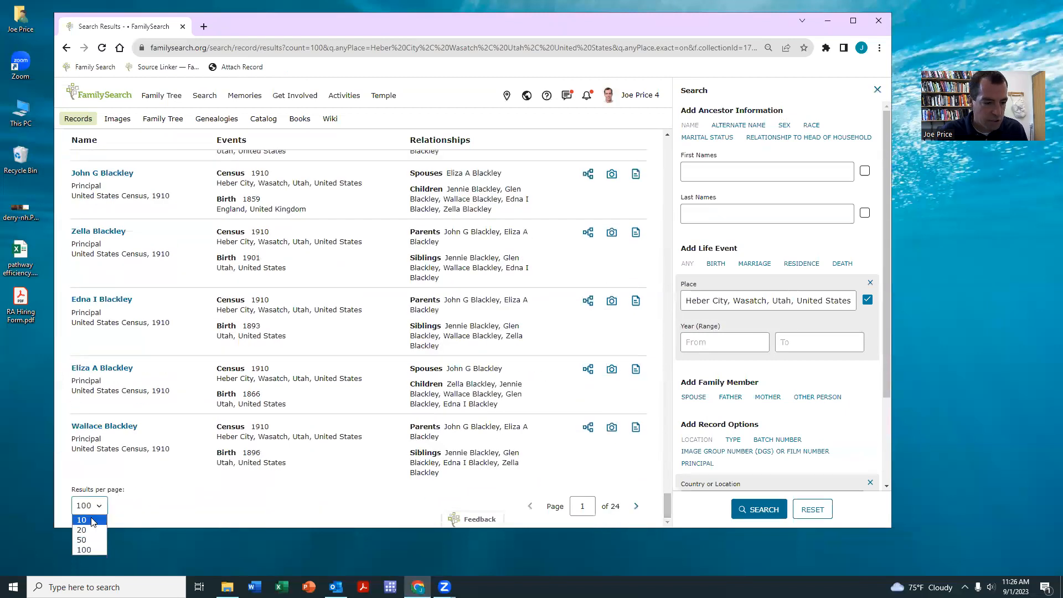
left_click(84, 551)
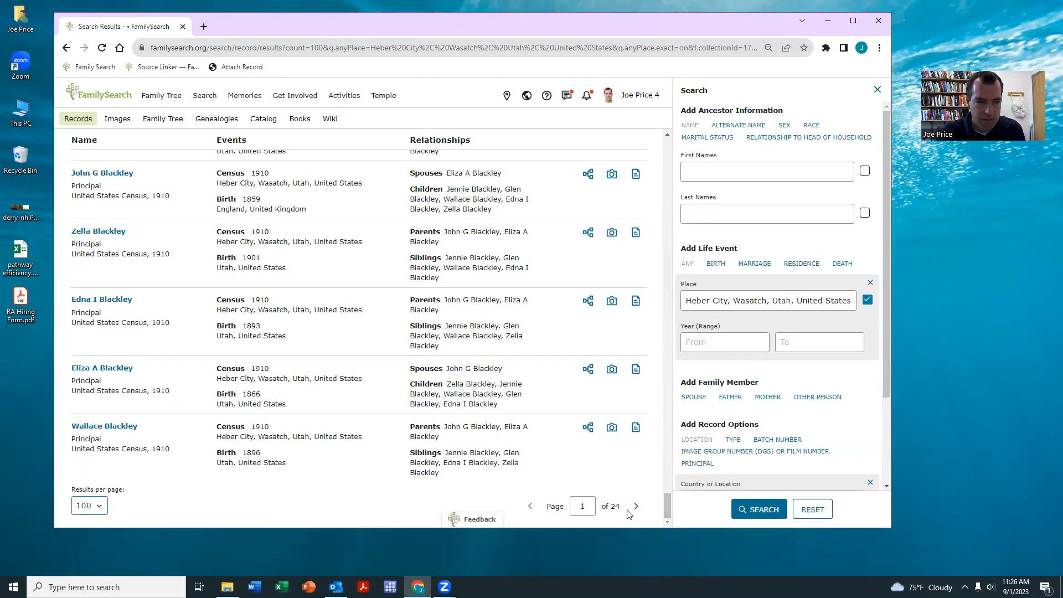
- Scroll down the 1910 results list to Clara V Peterson's row
left_click_drag(668, 507, 667, 145)
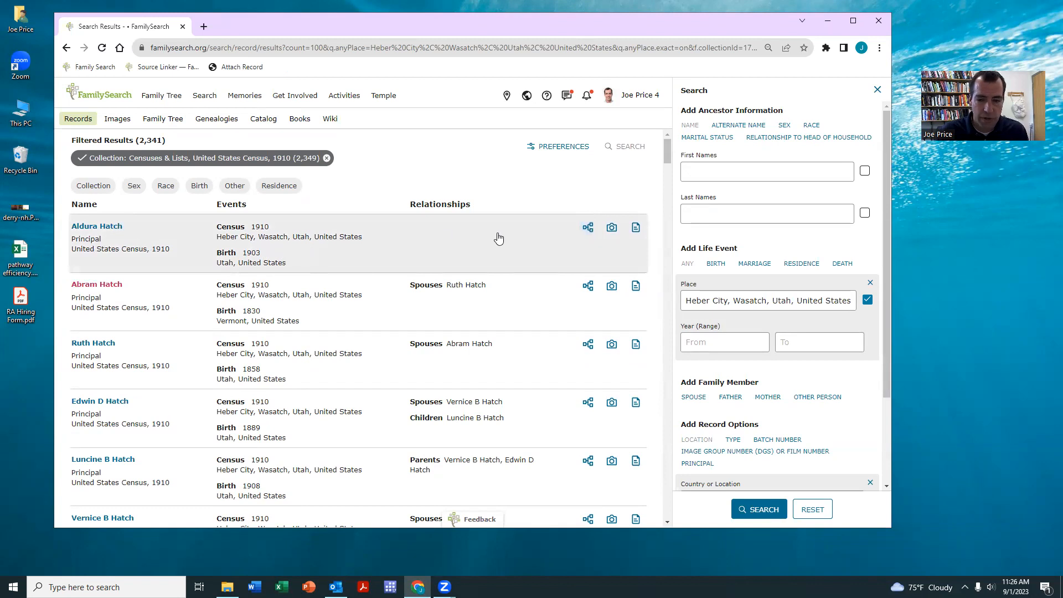
scroll(583, 233, "down", 3)
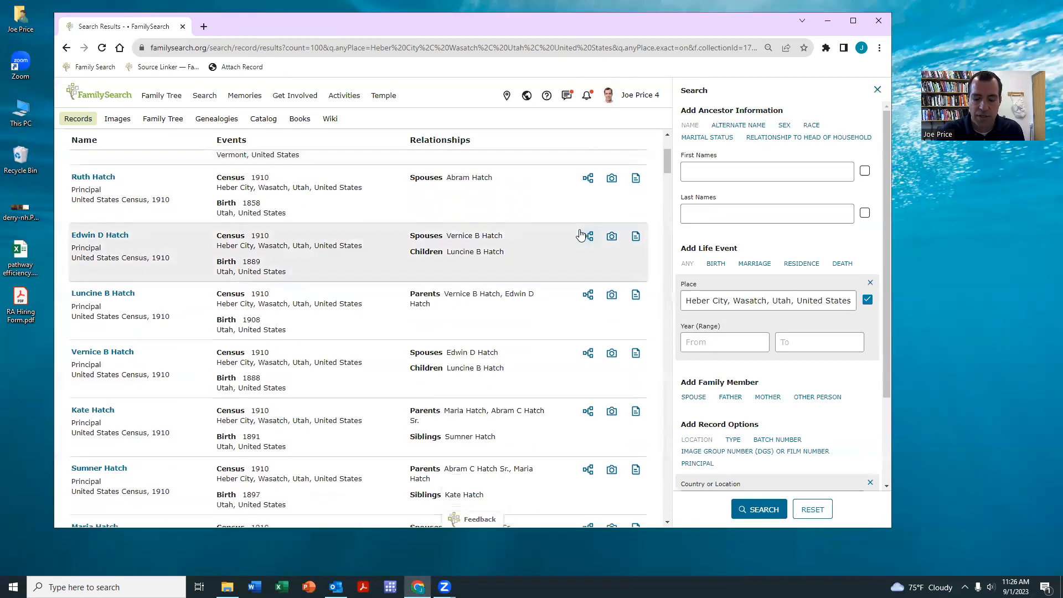
scroll(579, 234, "down", 5)
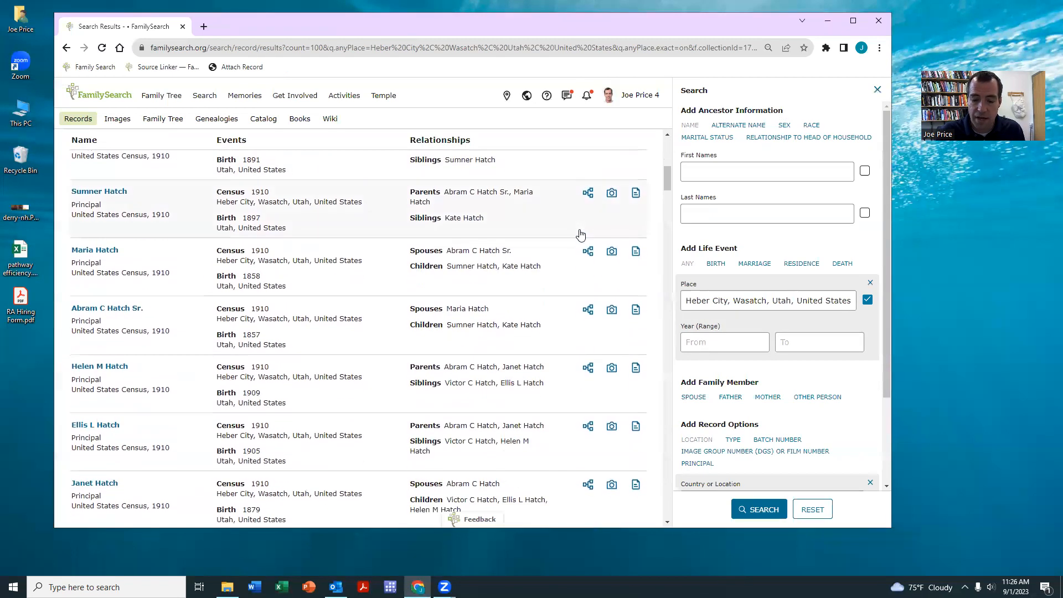
scroll(576, 235, "down", 15)
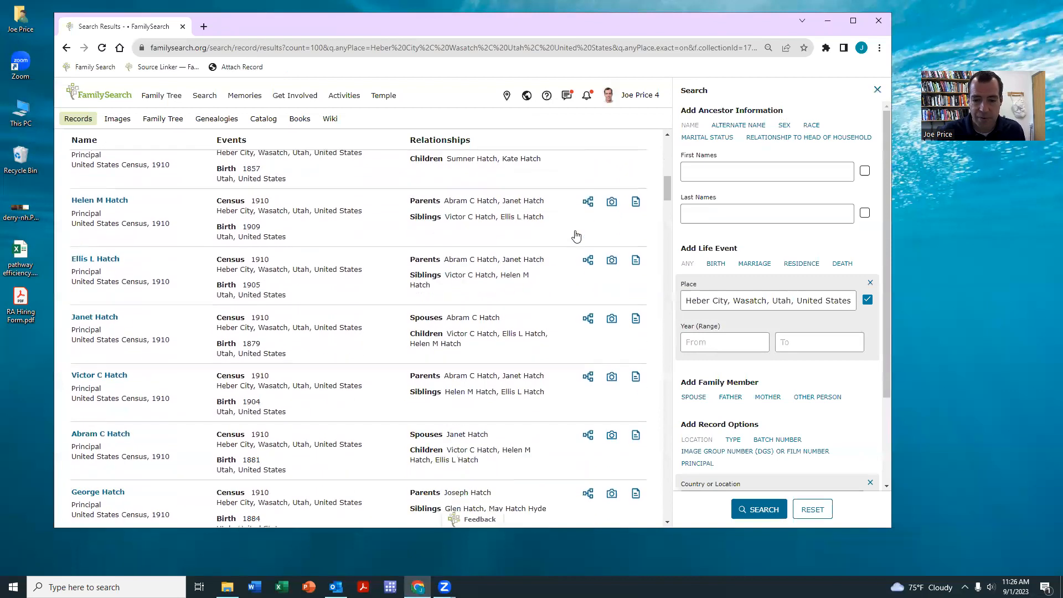
scroll(576, 236, "down", 12)
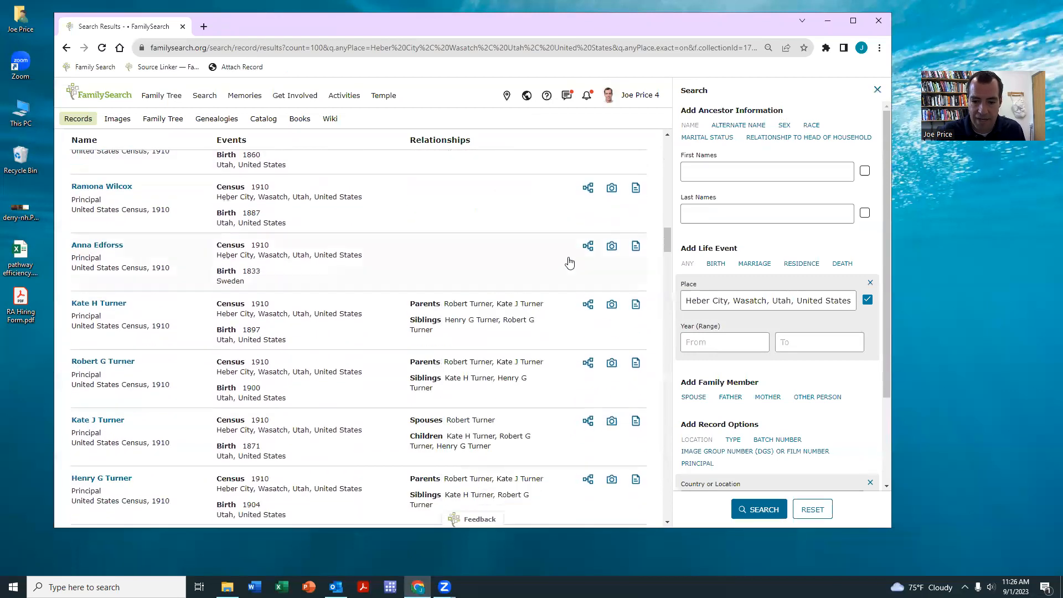
scroll(565, 287, "down", 6)
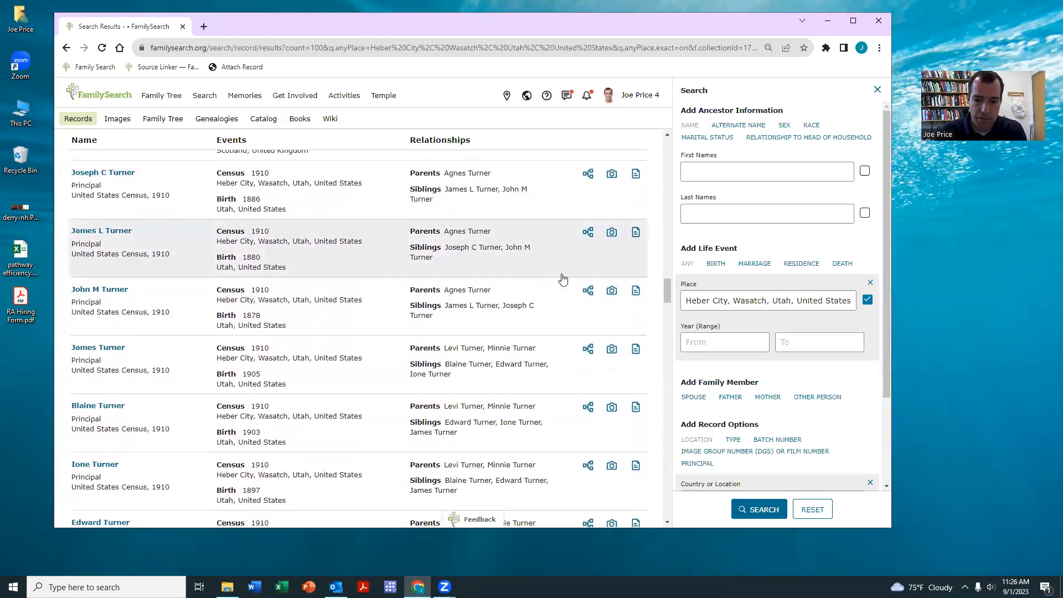
scroll(562, 278, "down", 4)
scroll(562, 276, "down", 4)
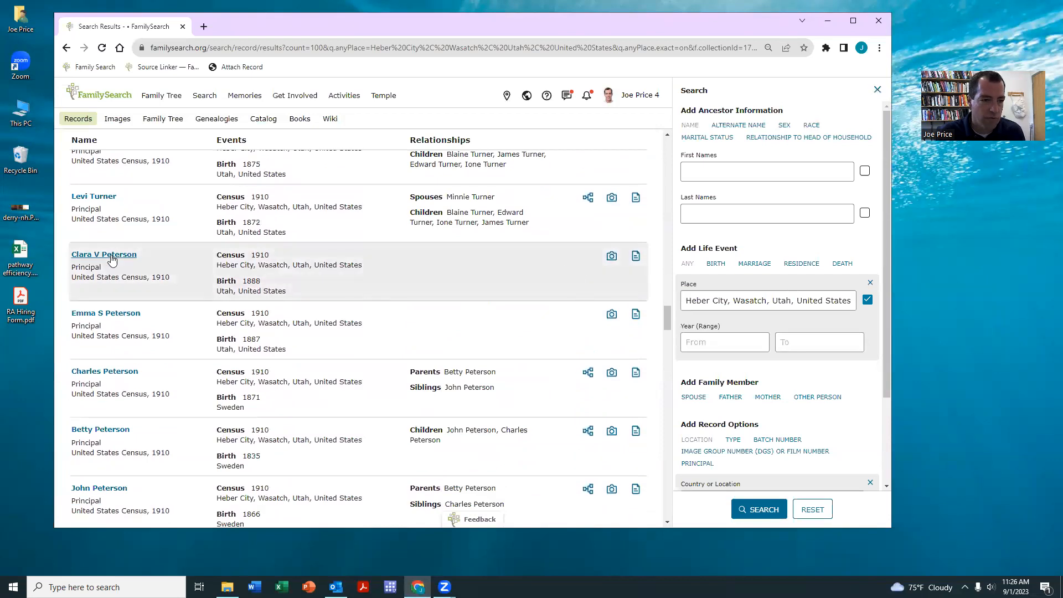
right_click(102, 258)
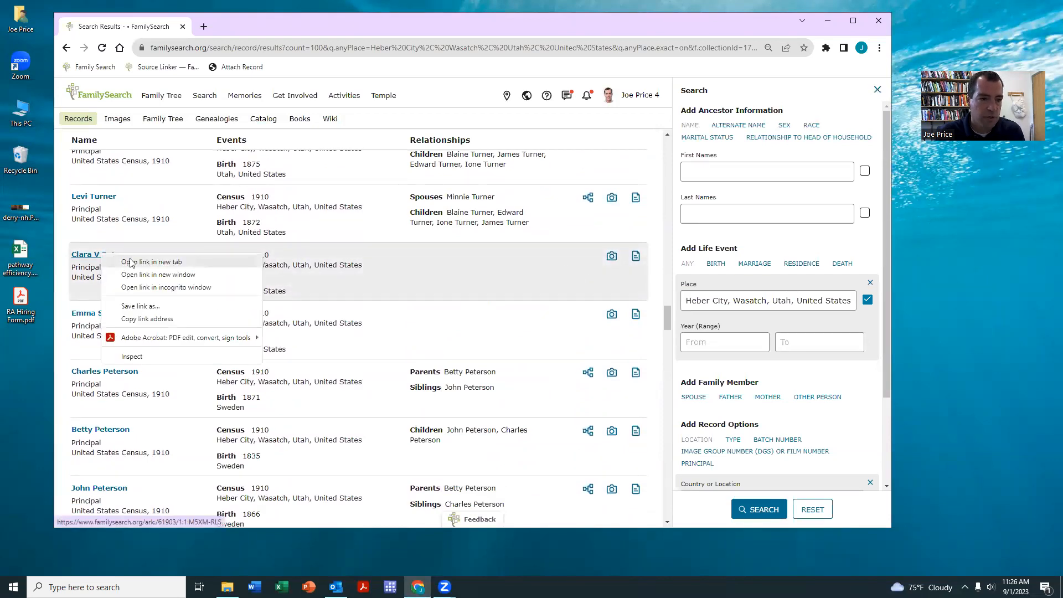
left_click(130, 263)
left_click(238, 24)
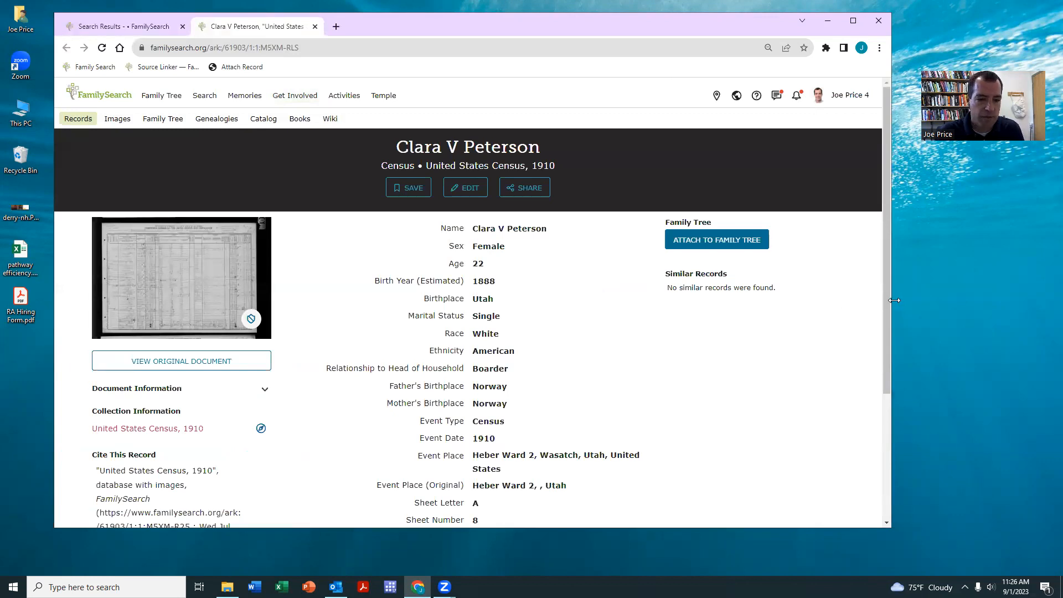
left_click_drag(894, 300, 614, 300)
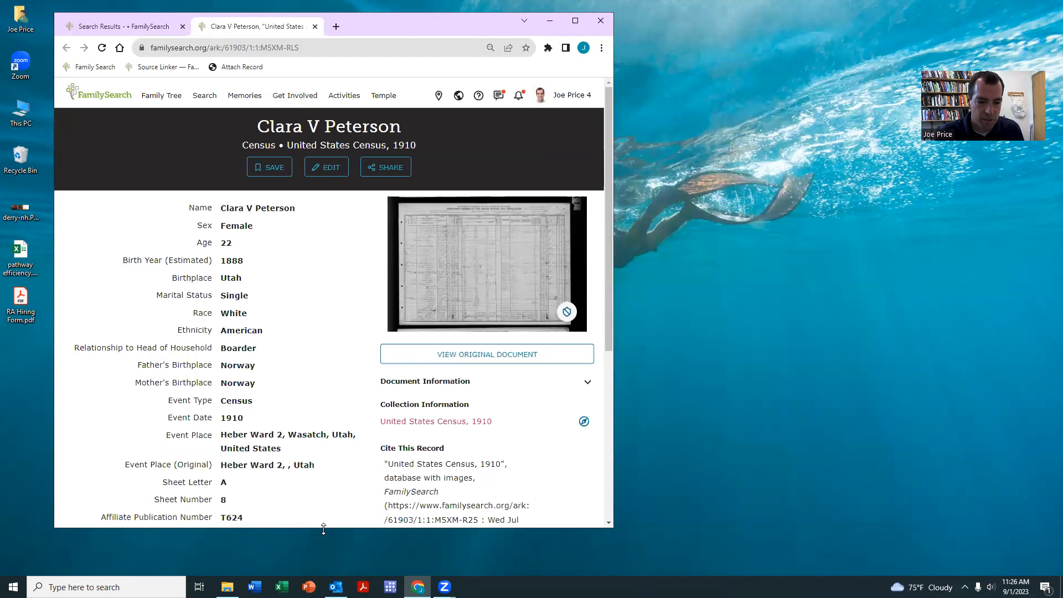
left_click_drag(324, 528, 323, 566)
- Open FamilySearch in a second browser window placed on the right side
left_click(334, 28)
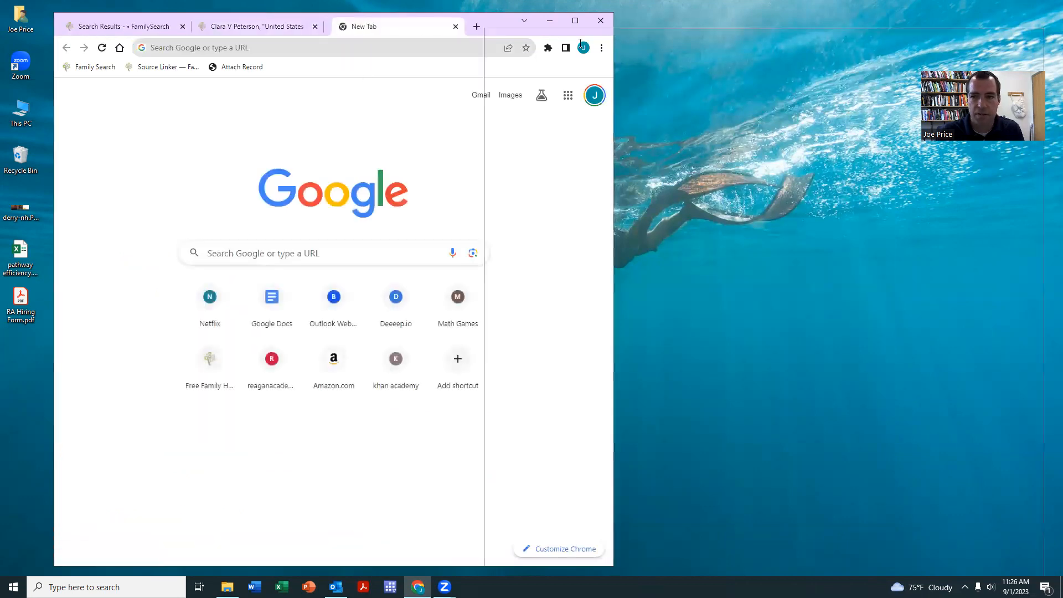
left_click_drag(580, 44, 629, 35)
type("fami")
key("Return")
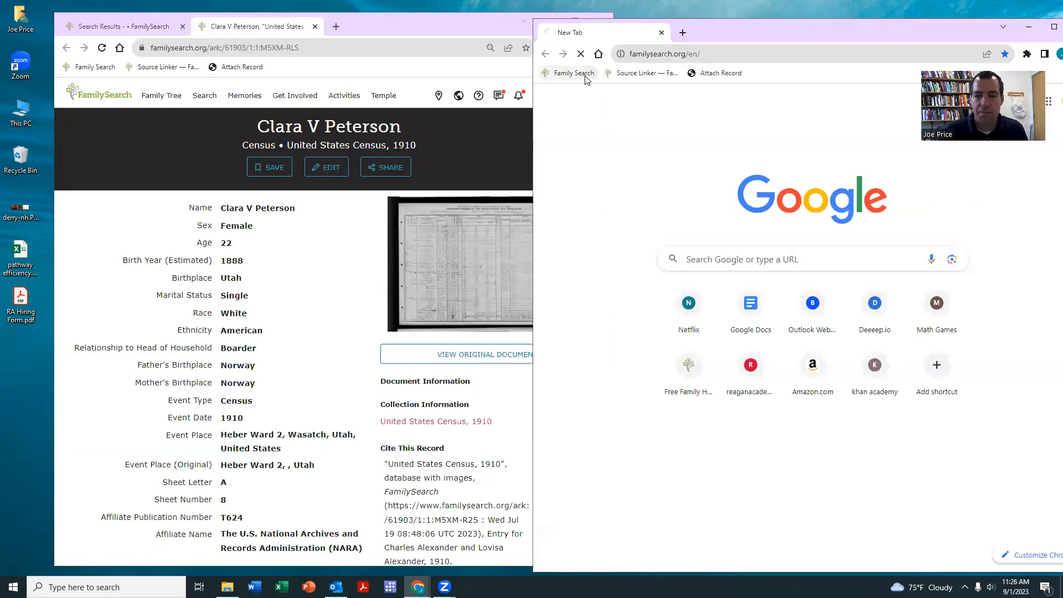
left_click_drag(762, 25, 724, 21)
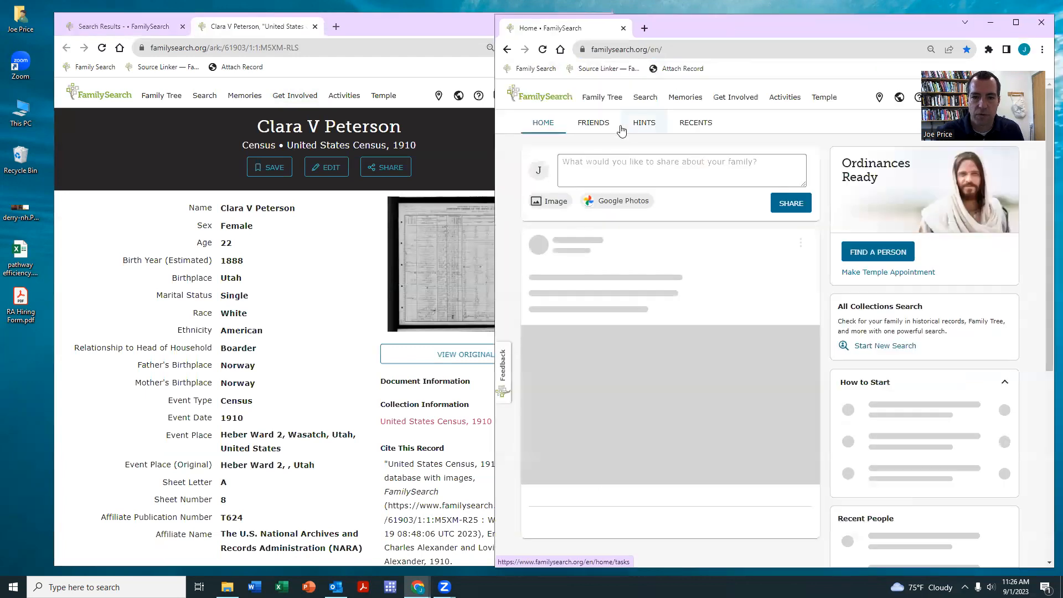
- Start adding an unconnected person from the Family Tree Recents list
mouse_move(598, 101)
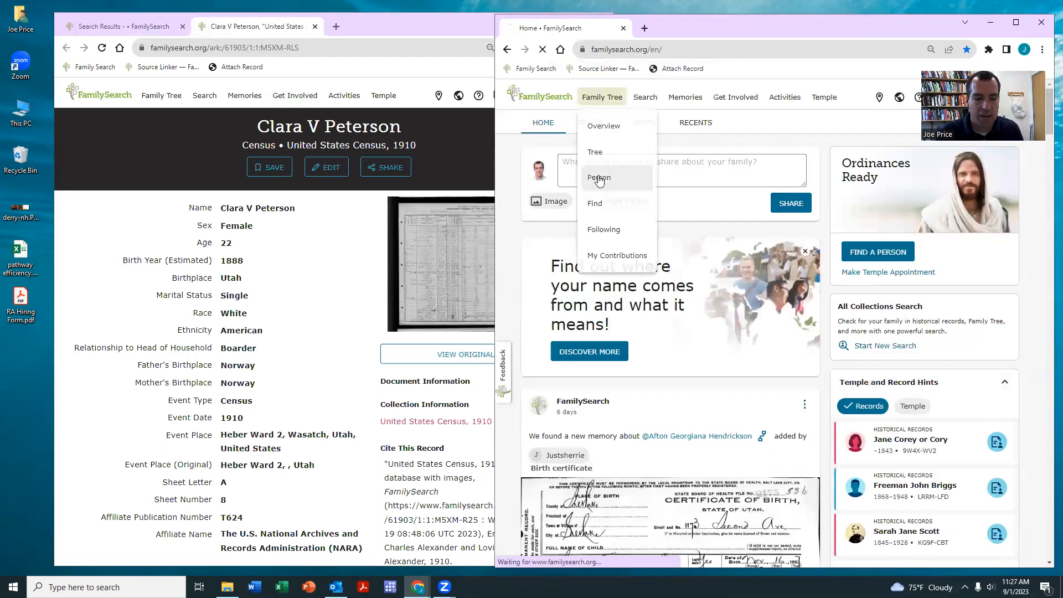
left_click(596, 178)
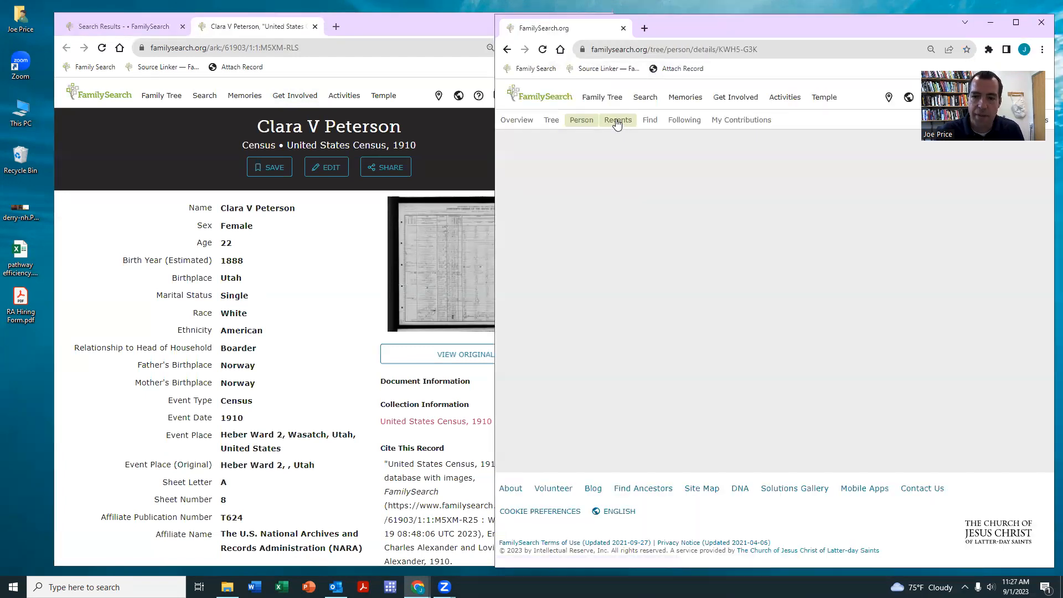
left_click(613, 122)
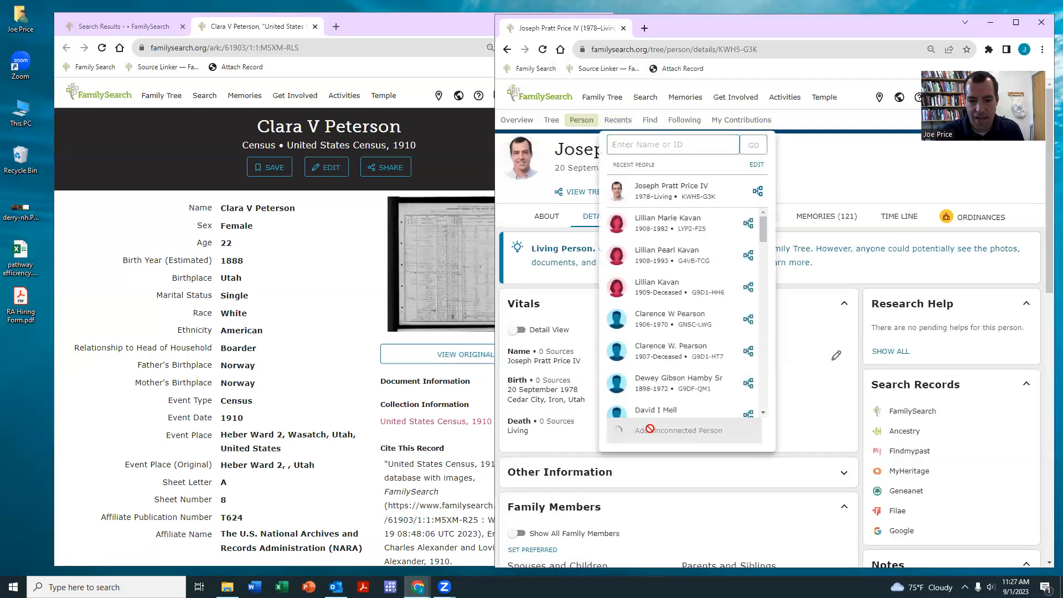
left_click(678, 433)
triple_click(274, 207)
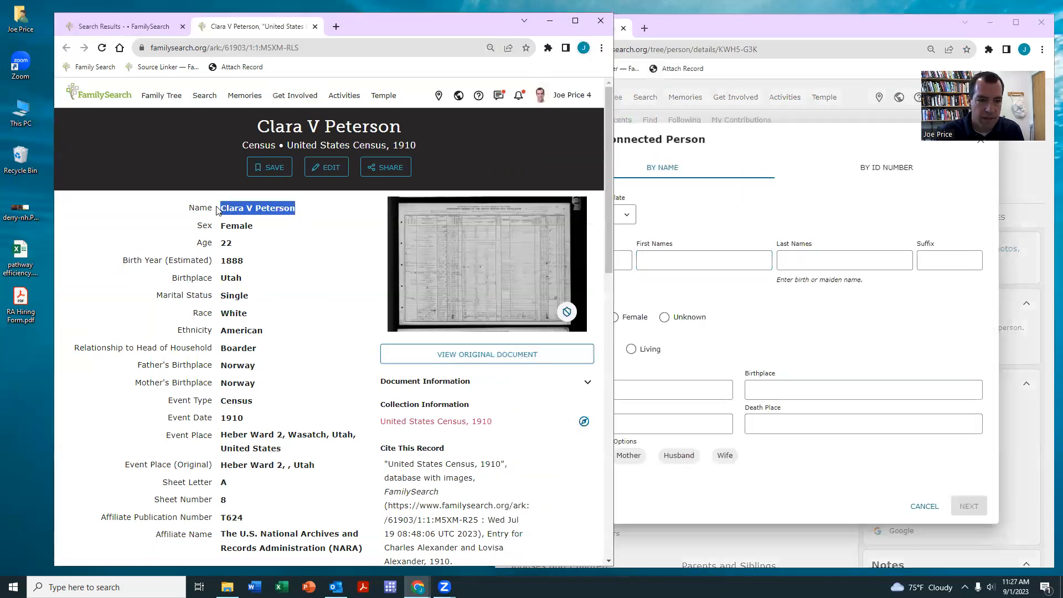
left_click(666, 253)
type("Clara V Peterson")
key("ctrl+x")
left_click(841, 259)
left_click_drag(701, 260, 568, 251)
key("ctrl+v")
key("BackSpace")
left_click(631, 320)
left_click(570, 349)
left_click(957, 532)
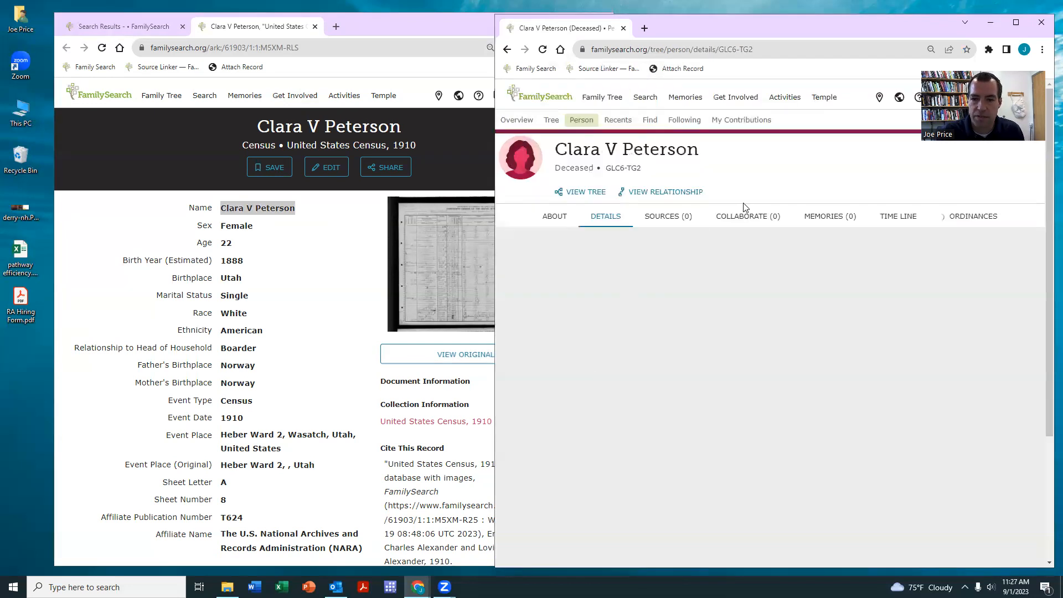
- Attach the 1910 census record to the newly created Clara V Peterson
left_click(170, 137)
scroll(387, 333, "down", 5)
left_click(437, 402)
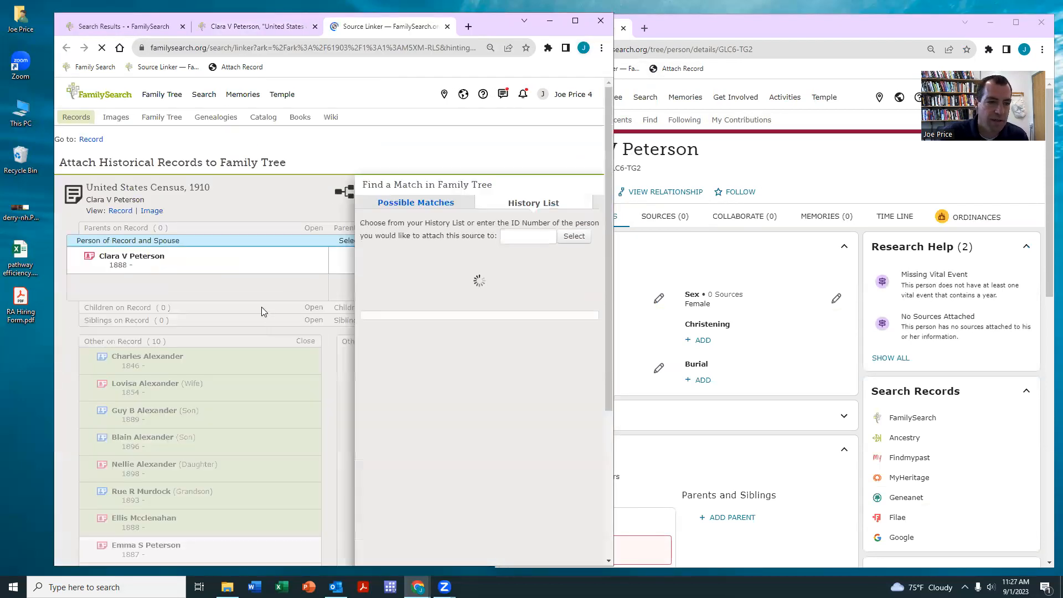
left_click(568, 265)
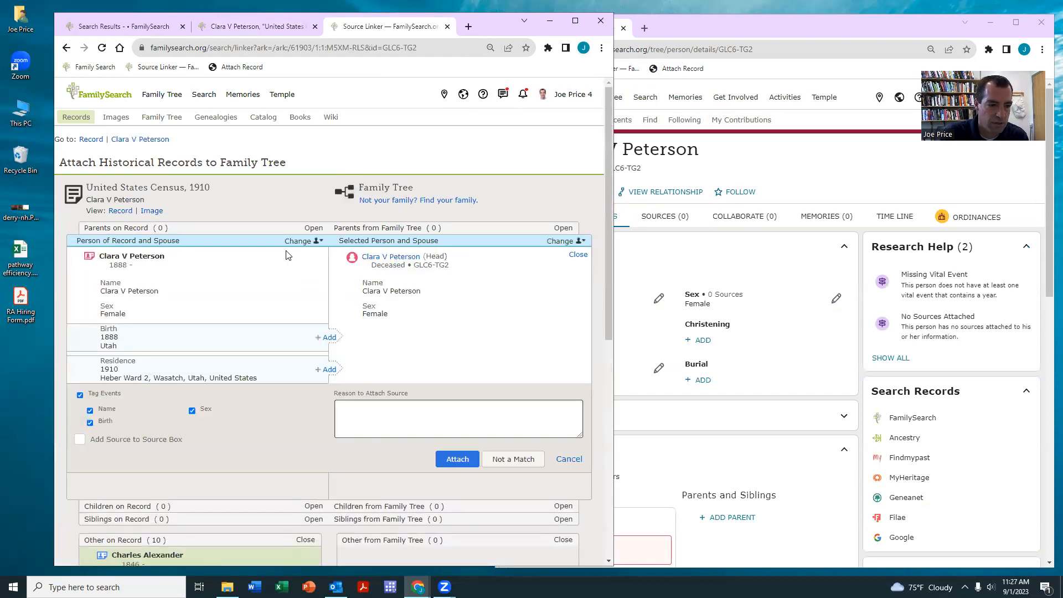
scroll(328, 348, "down", 3)
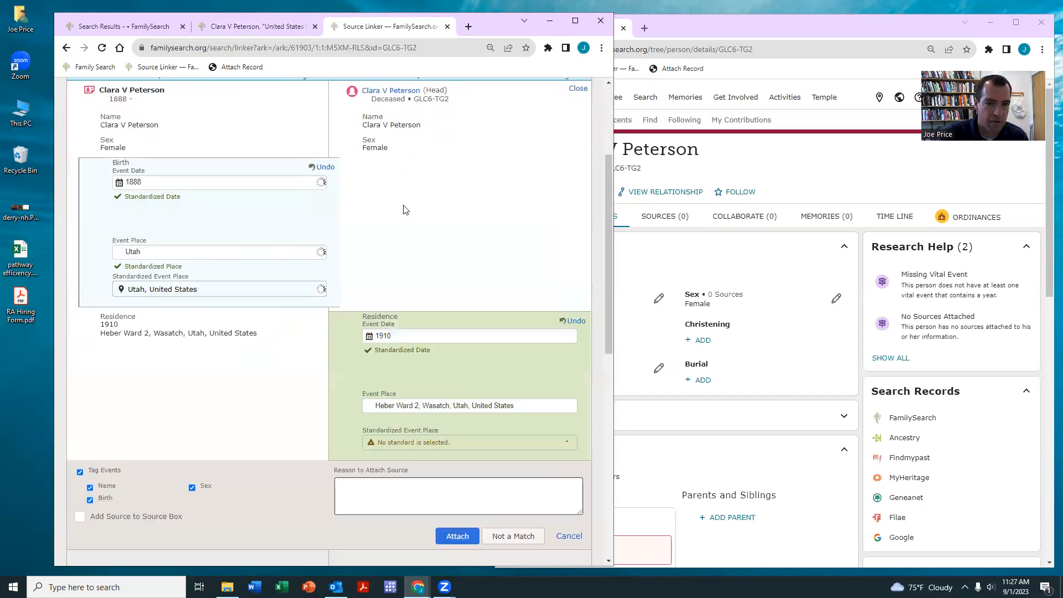
scroll(451, 351, "down", 5)
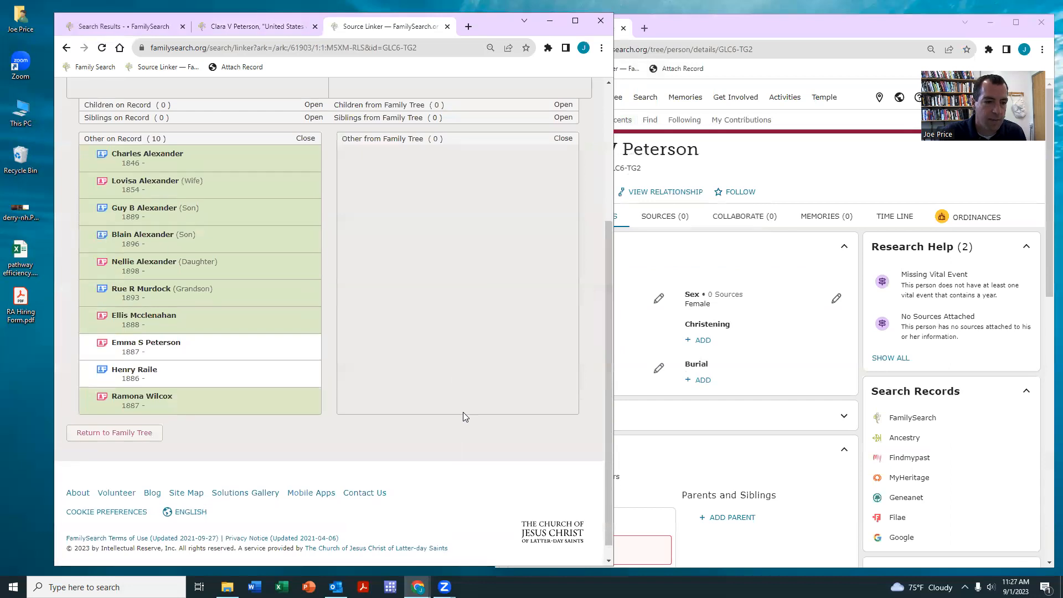
scroll(464, 414, "up", 3)
scroll(142, 205, "up", 1)
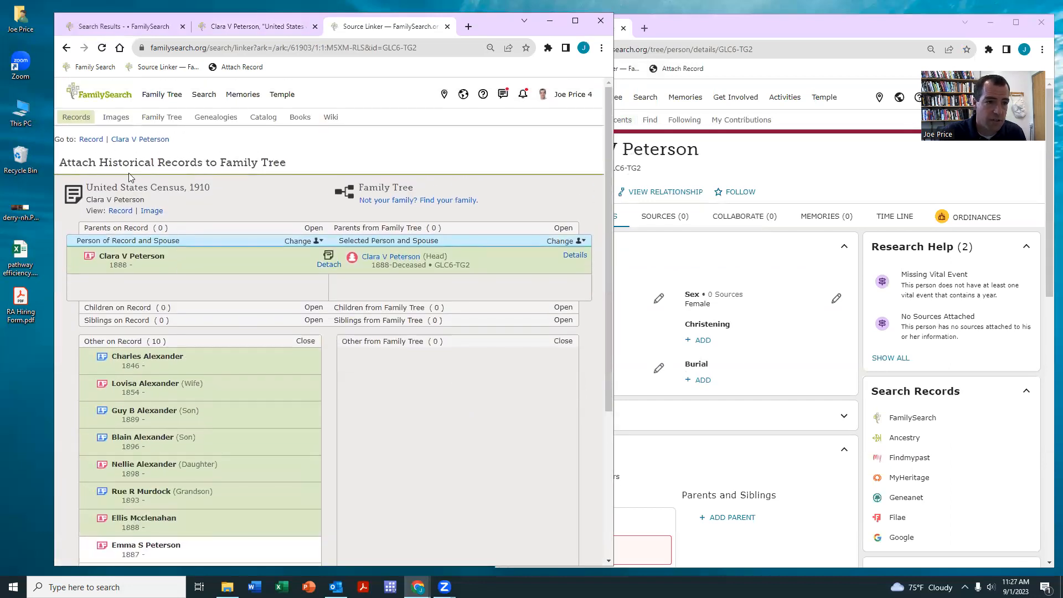
- Review the census record in a new tab, expanding Charles Alexander, then close it
right_click(90, 138)
left_click(116, 145)
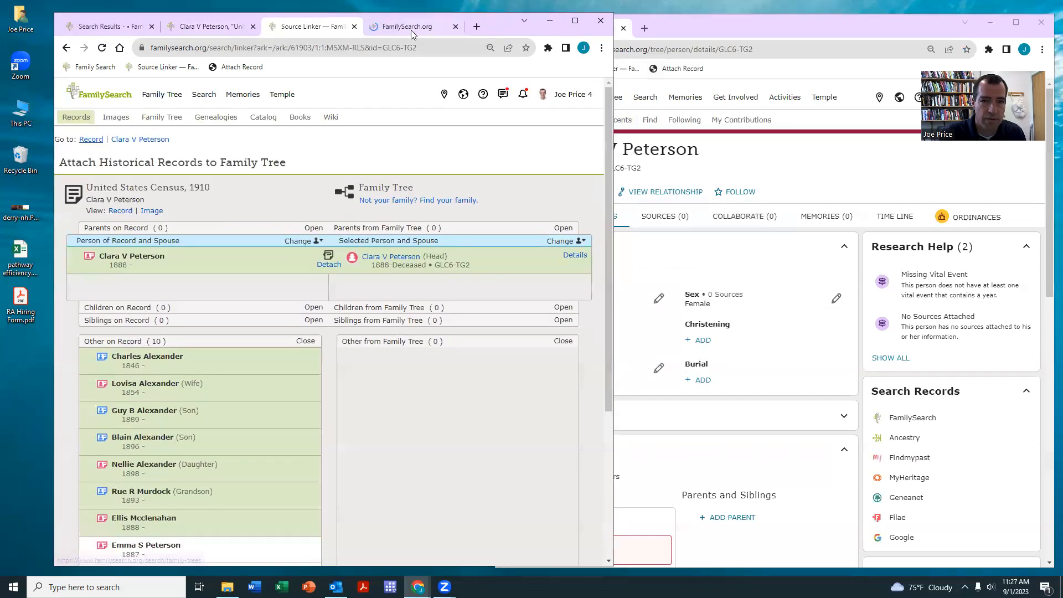
left_click(411, 27)
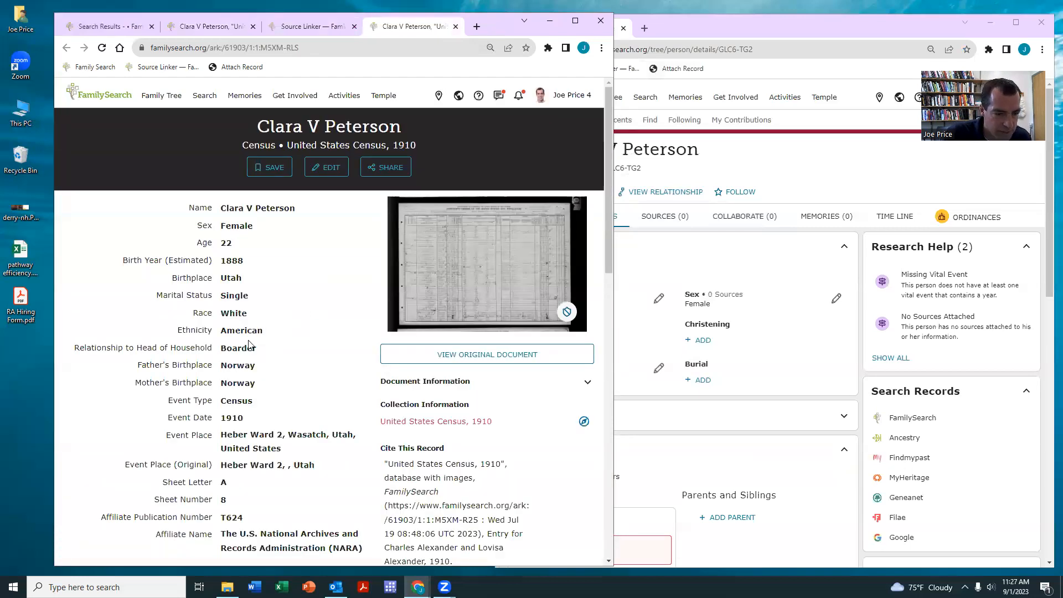
scroll(243, 348, "down", 15)
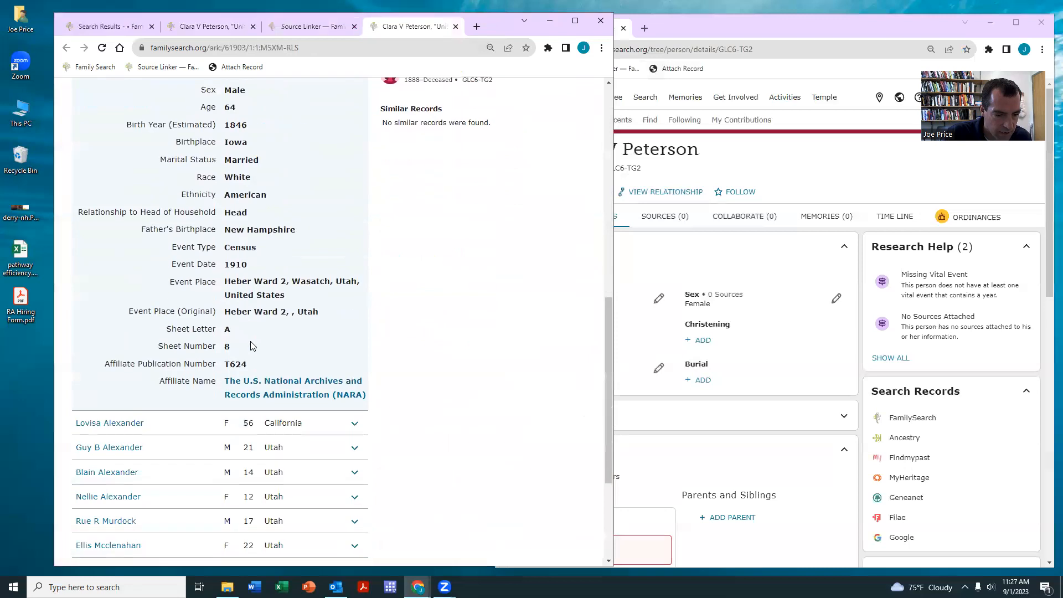
scroll(117, 396, "up", 15)
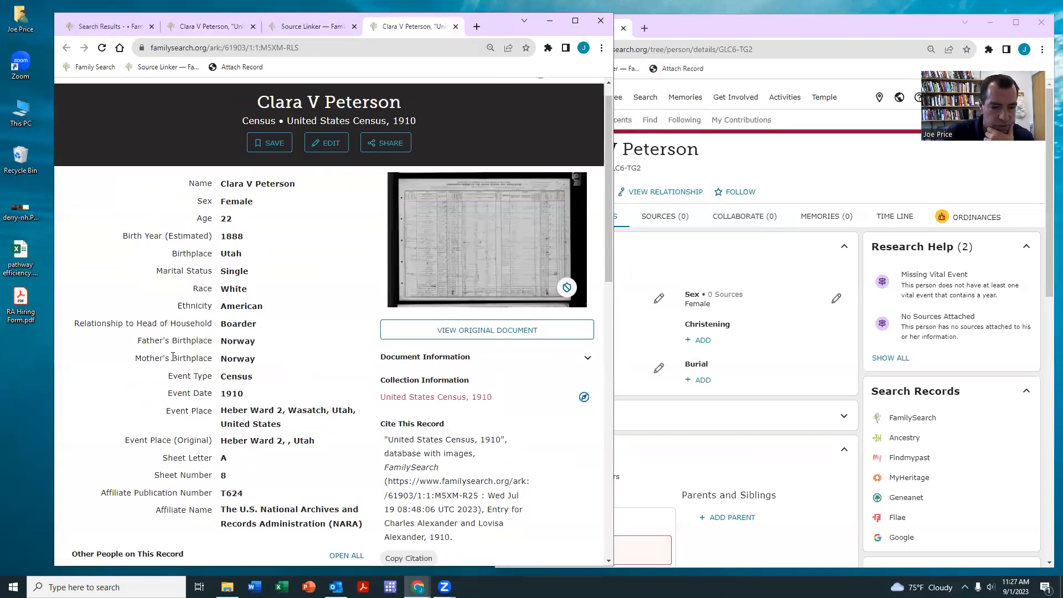
scroll(154, 382, "down", 5)
left_click(243, 301)
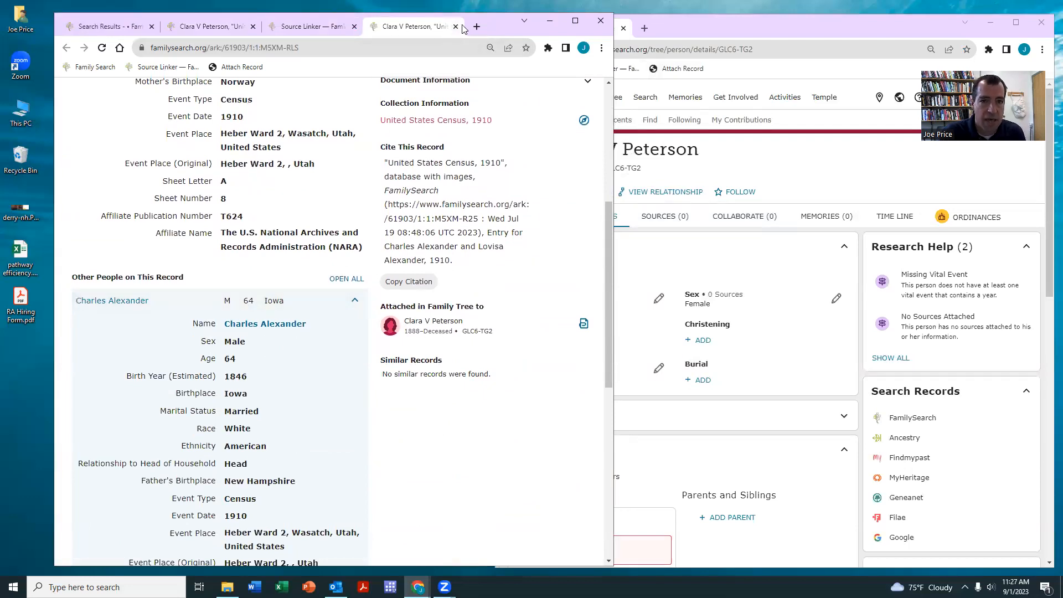
scroll(269, 141, "up", 5)
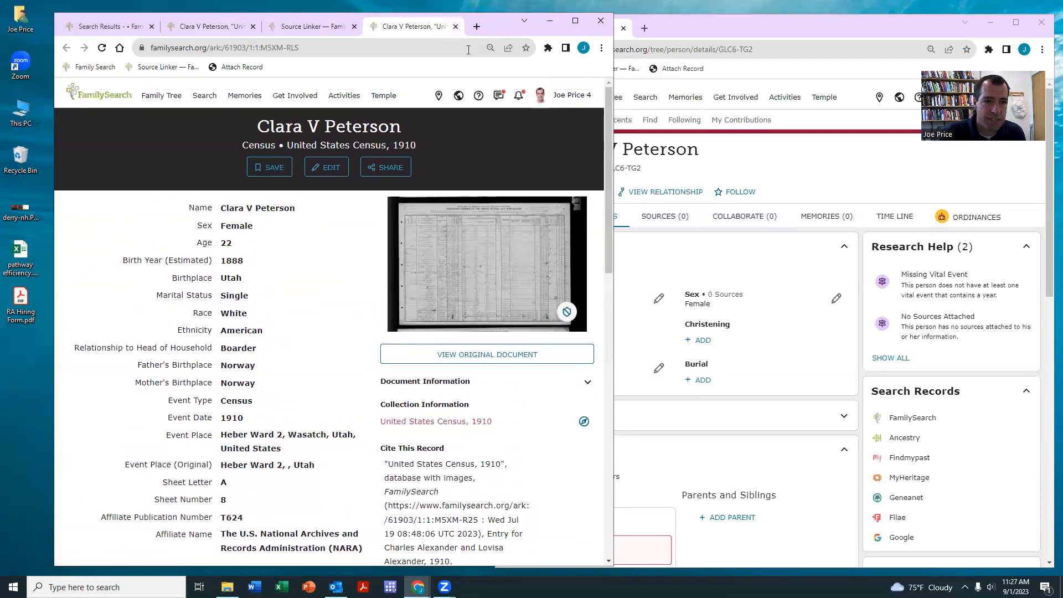
left_click(455, 27)
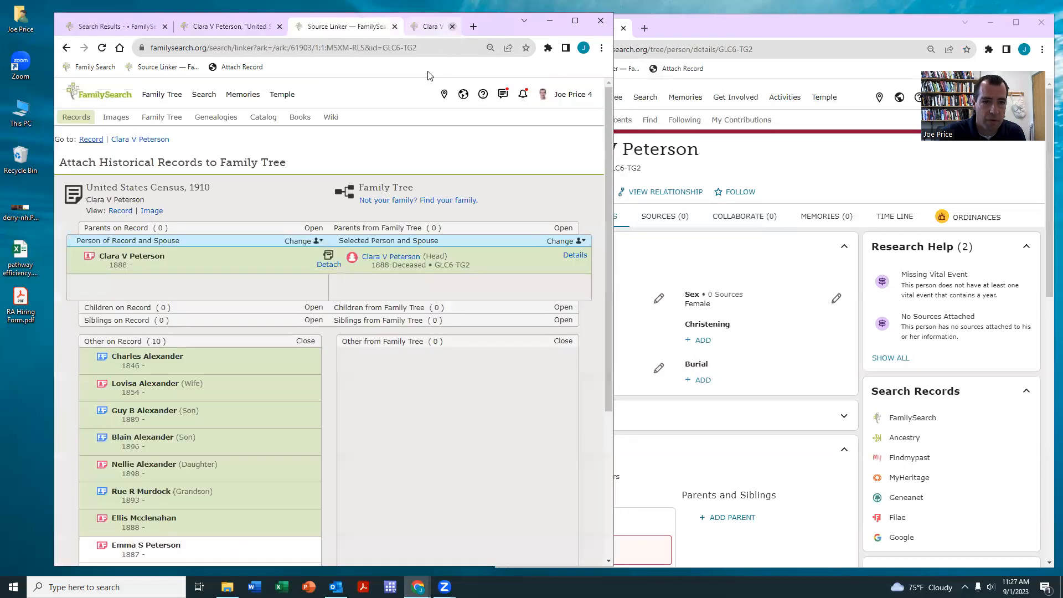
left_click(389, 255)
left_click(187, 358)
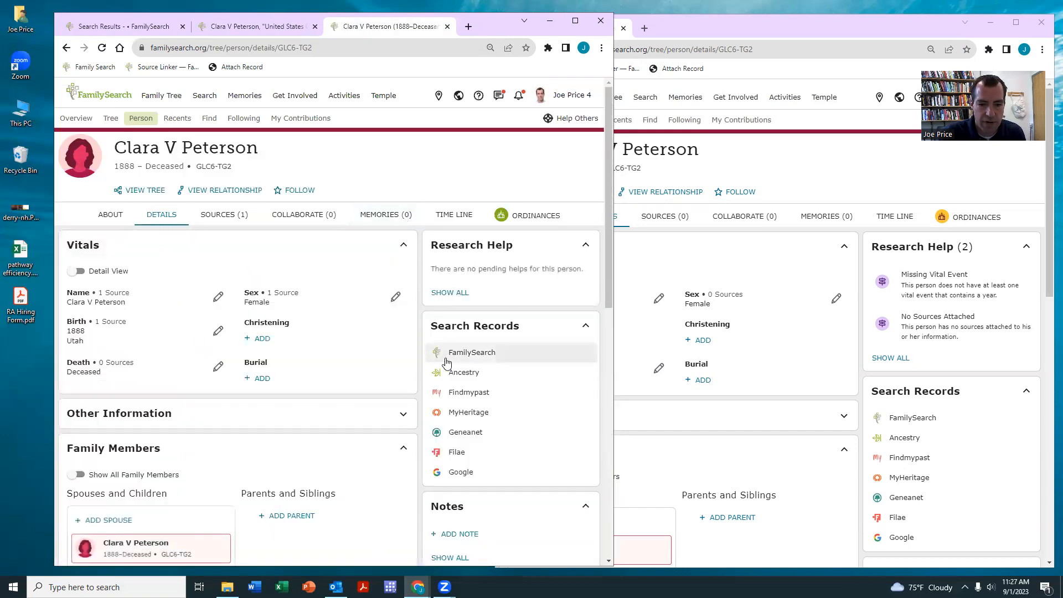
left_click(462, 358)
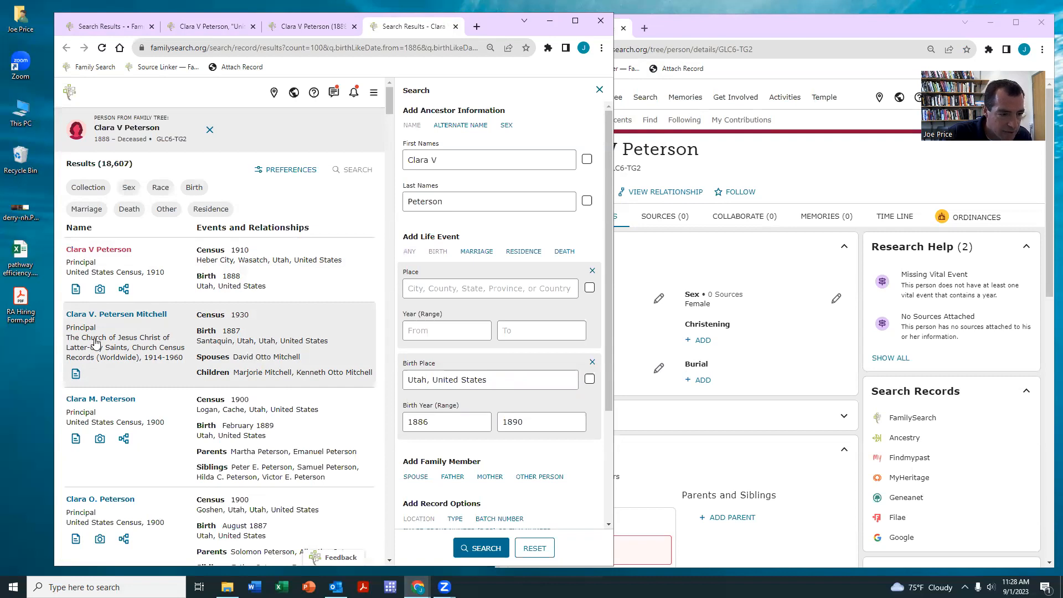
scroll(97, 343, "down", 3)
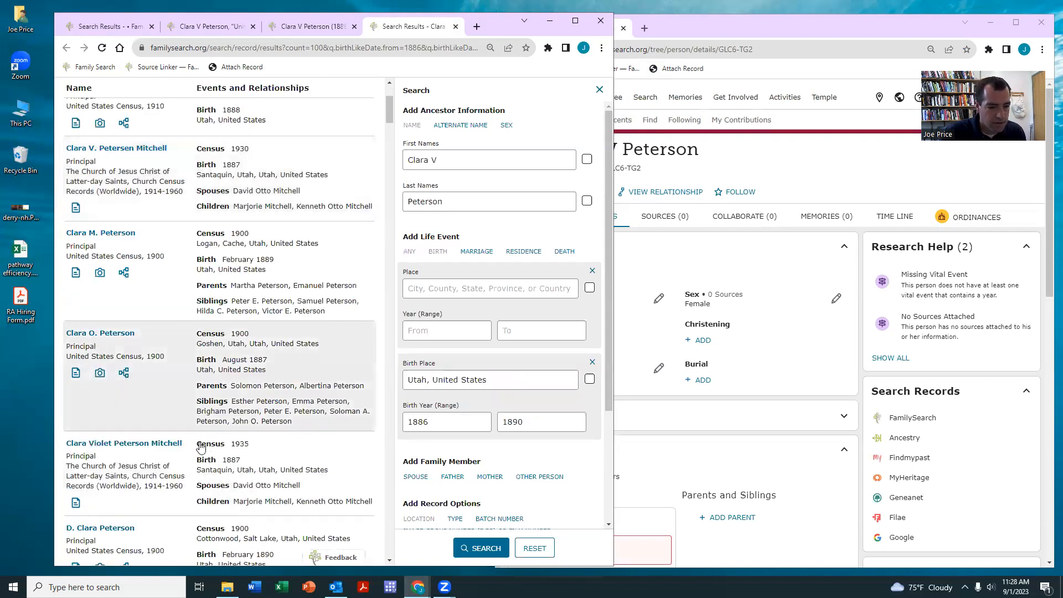
scroll(243, 472, "down", 1)
scroll(244, 472, "up", 6)
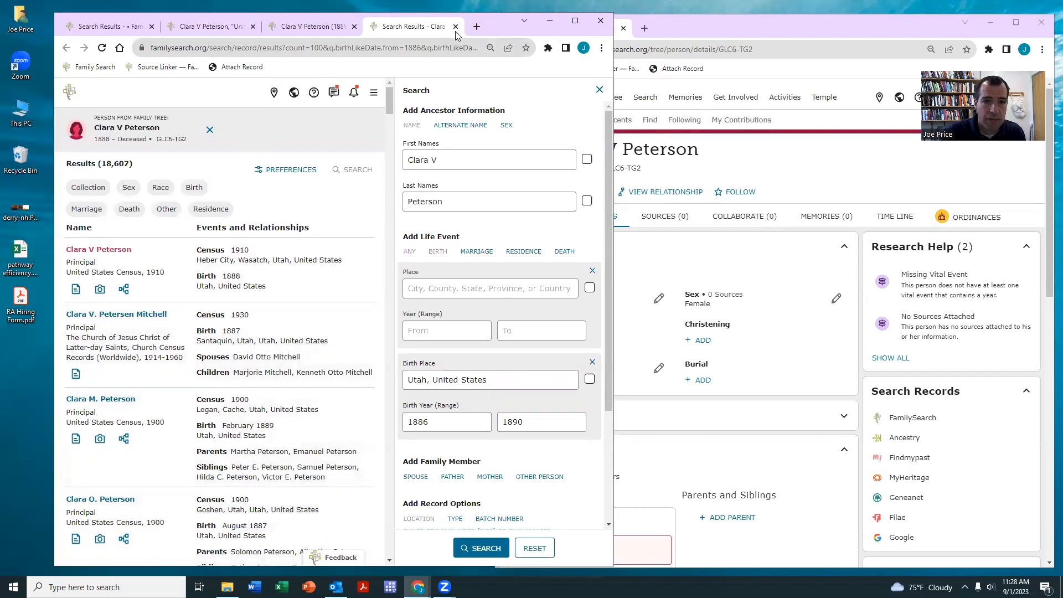
left_click(455, 27)
left_click(453, 380)
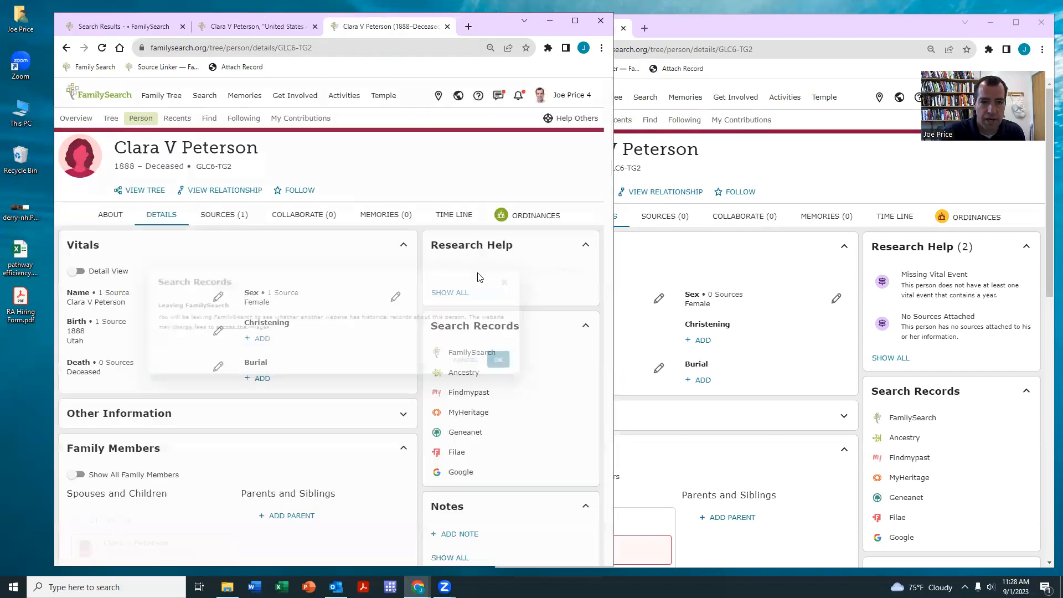
left_click(532, 371)
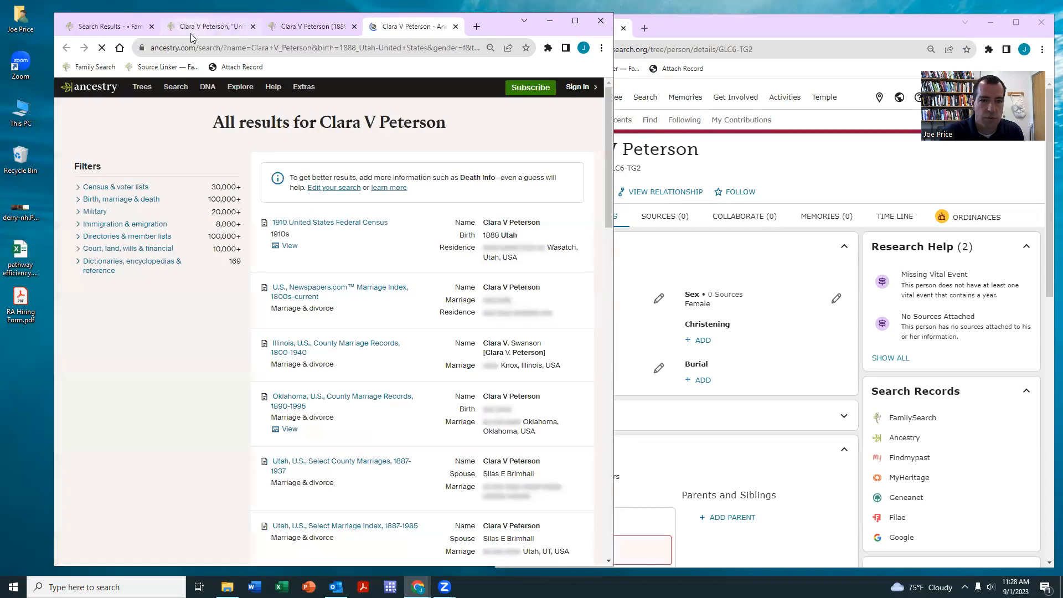
left_click(208, 25)
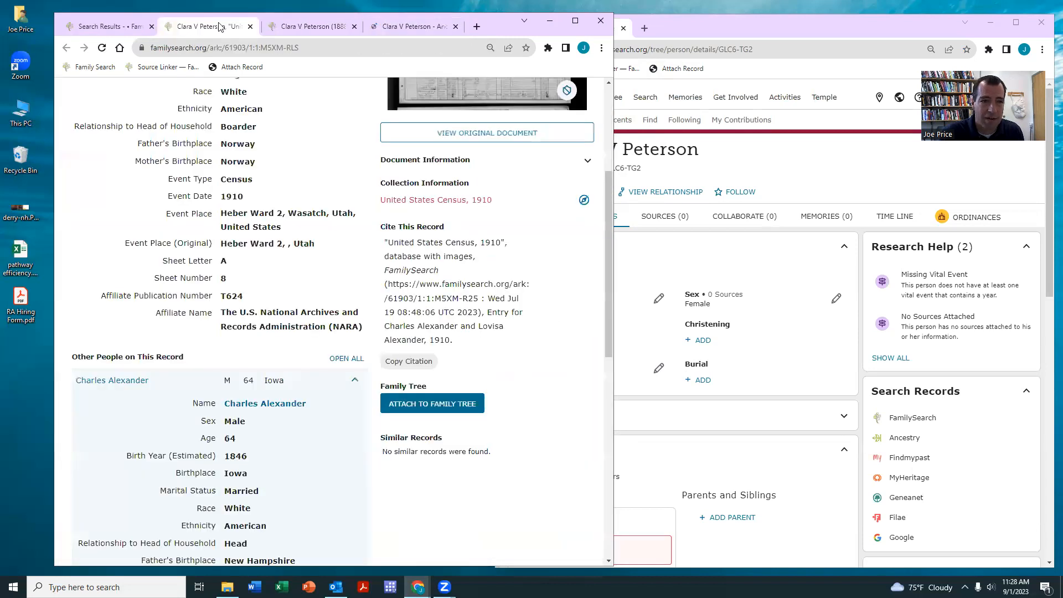
left_click_drag(498, 25, 487, 64)
left_click_drag(383, 62, 732, 29)
left_click_drag(874, 26, 824, 61)
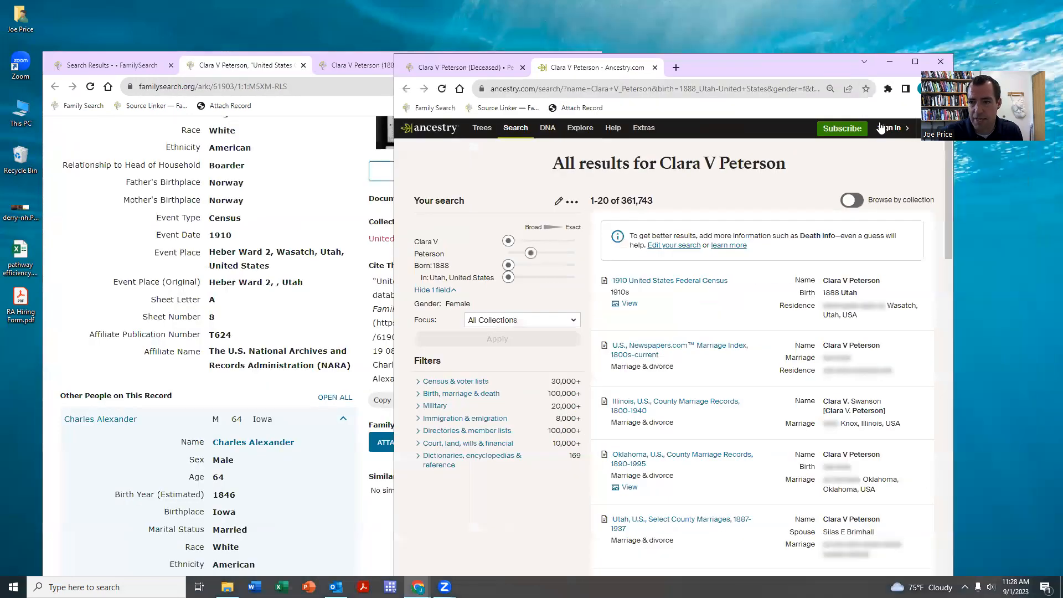
- Sign in to Ancestry with the account username and password
left_click(884, 129)
left_click(601, 252)
type("joeprice9")
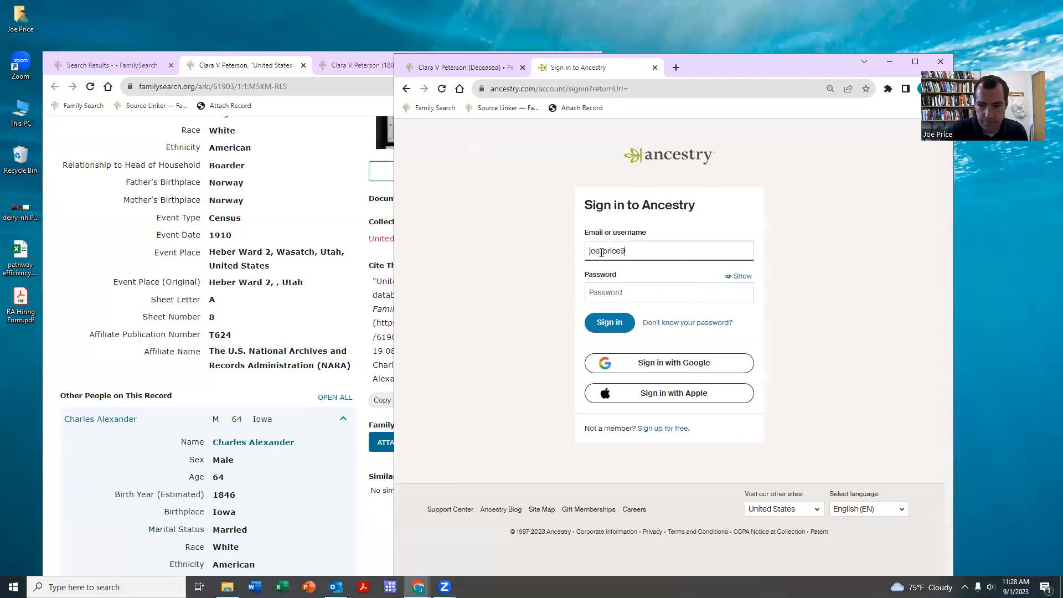
left_click(617, 286)
type("****")
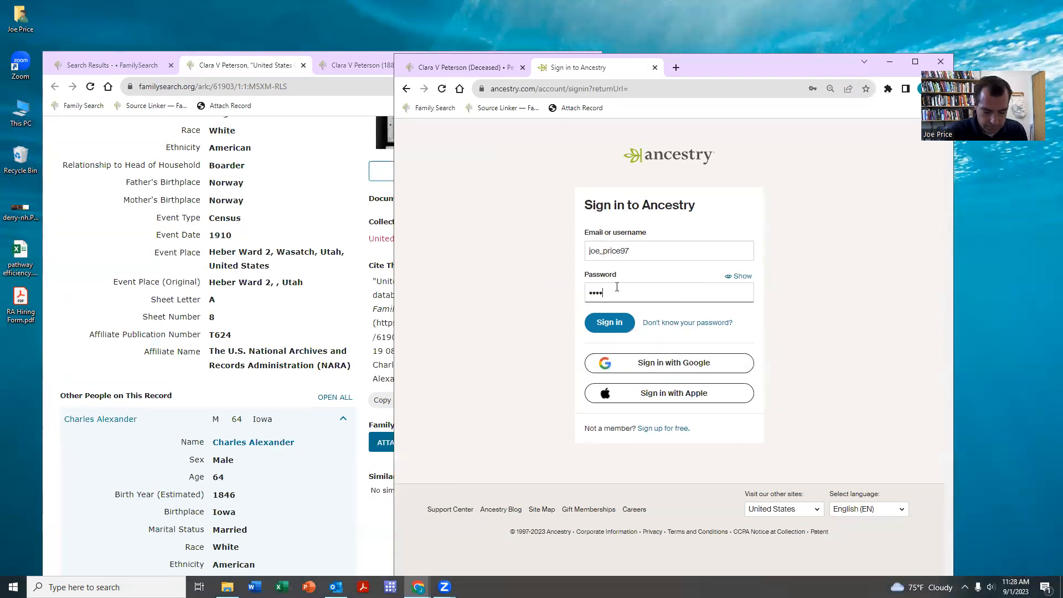
type("****")
key("Return")
left_click_drag(705, 67, 754, 63)
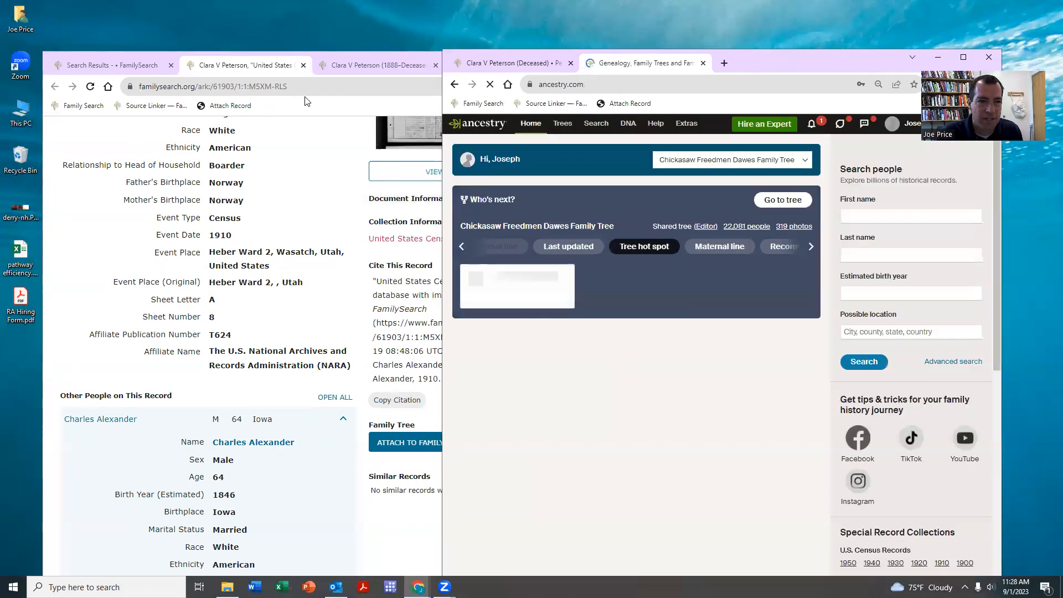
left_click(306, 86)
- Rerun the Ancestry search from her profile and open her 1910 United States Federal Census record
scroll(310, 166, "up", 4)
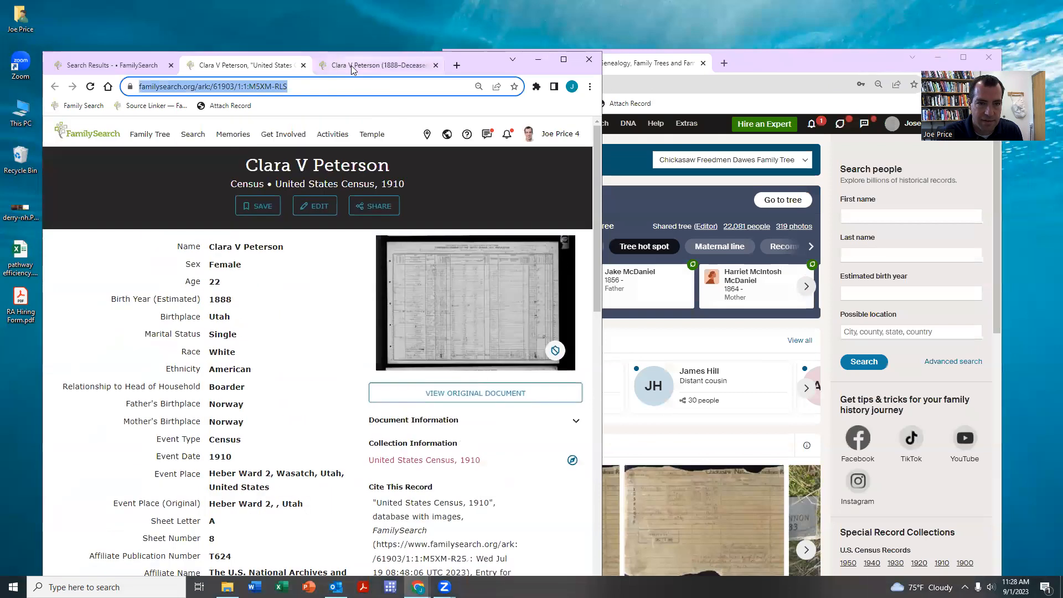
left_click(352, 67)
left_click(446, 422)
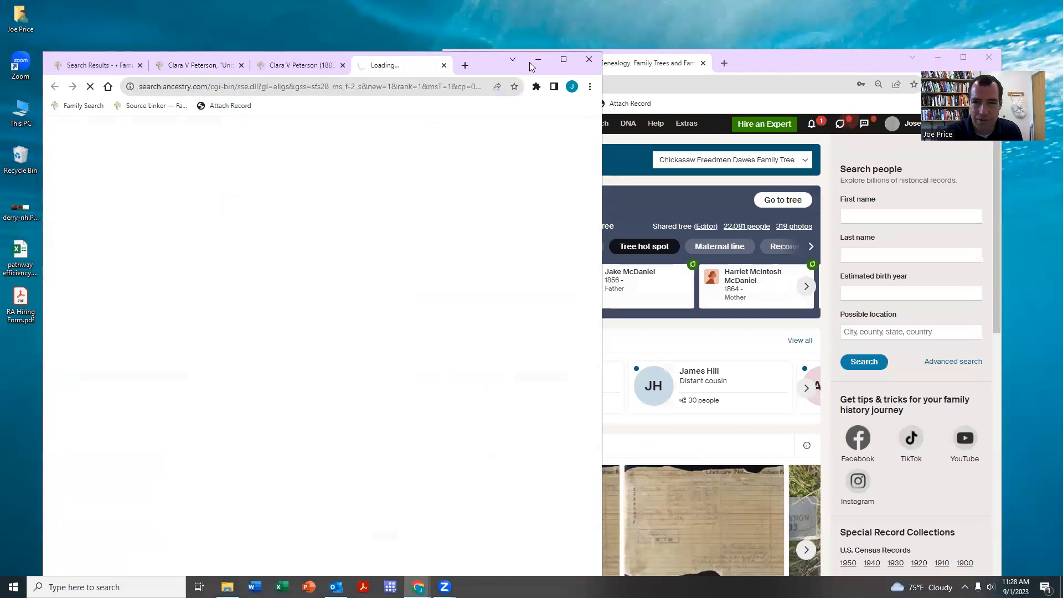
left_click_drag(530, 66, 728, 68)
left_click(690, 274)
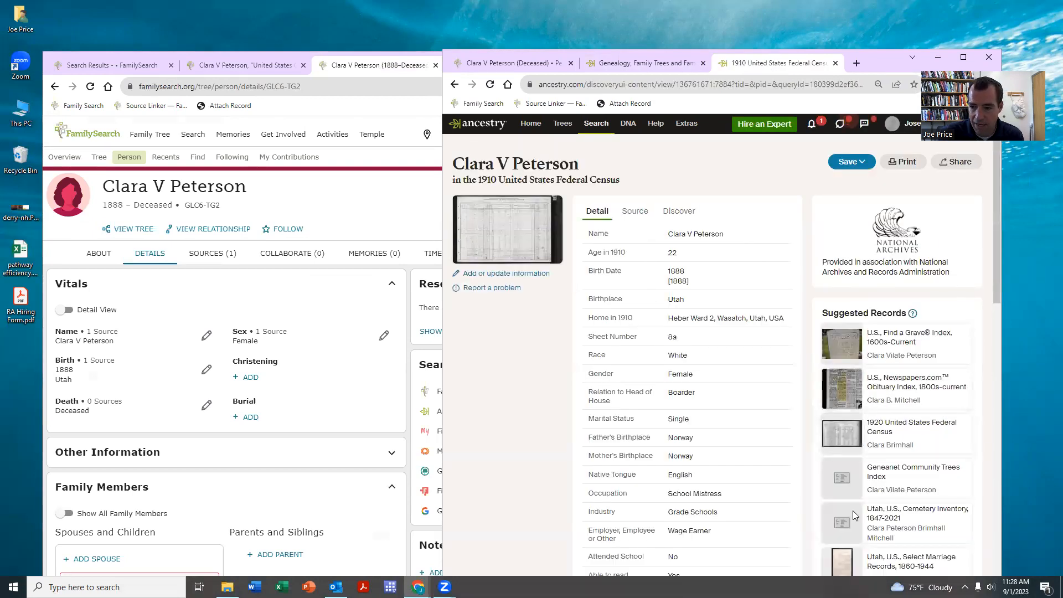
scroll(834, 389, "down", 2)
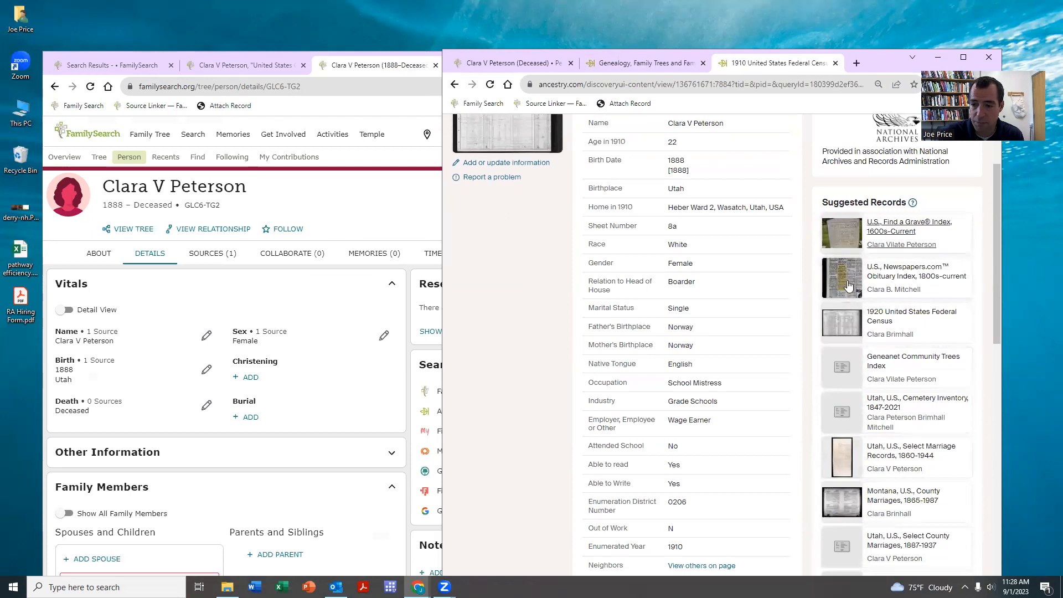
scroll(897, 268, "down", 10)
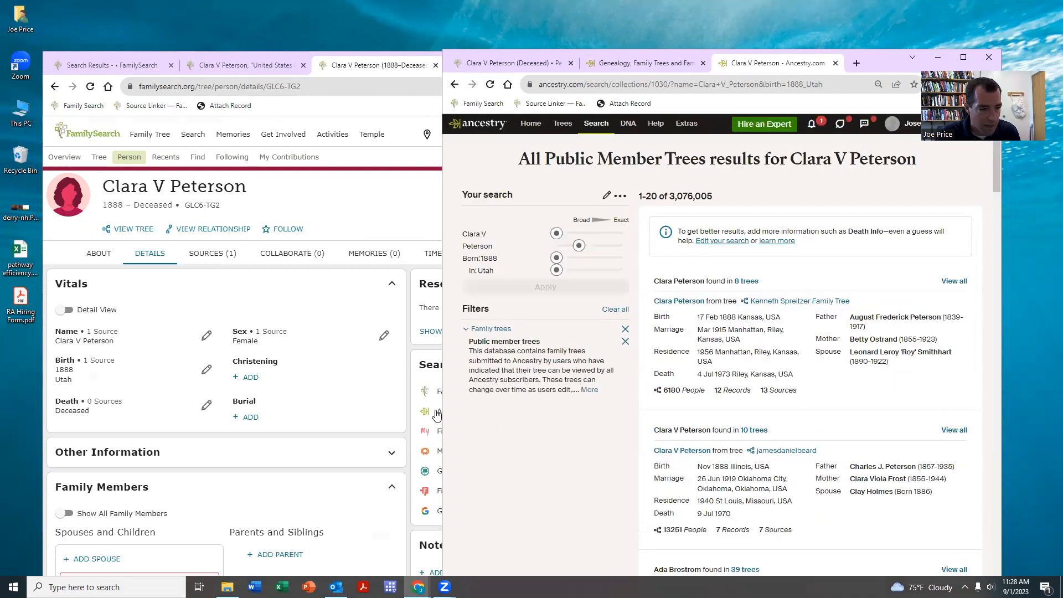
scroll(730, 301, "down", 4)
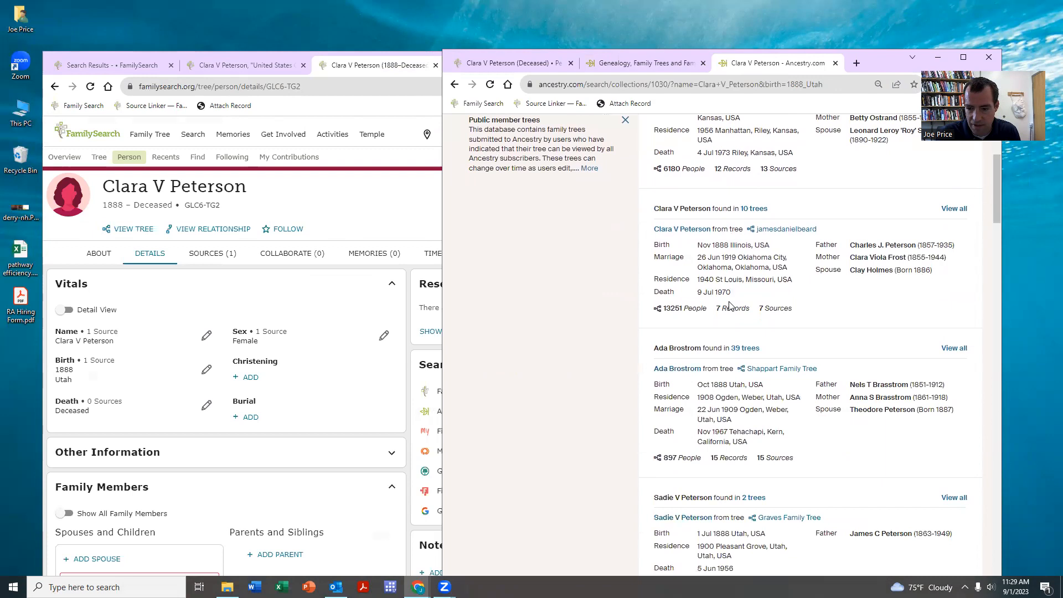
scroll(692, 249, "up", 4)
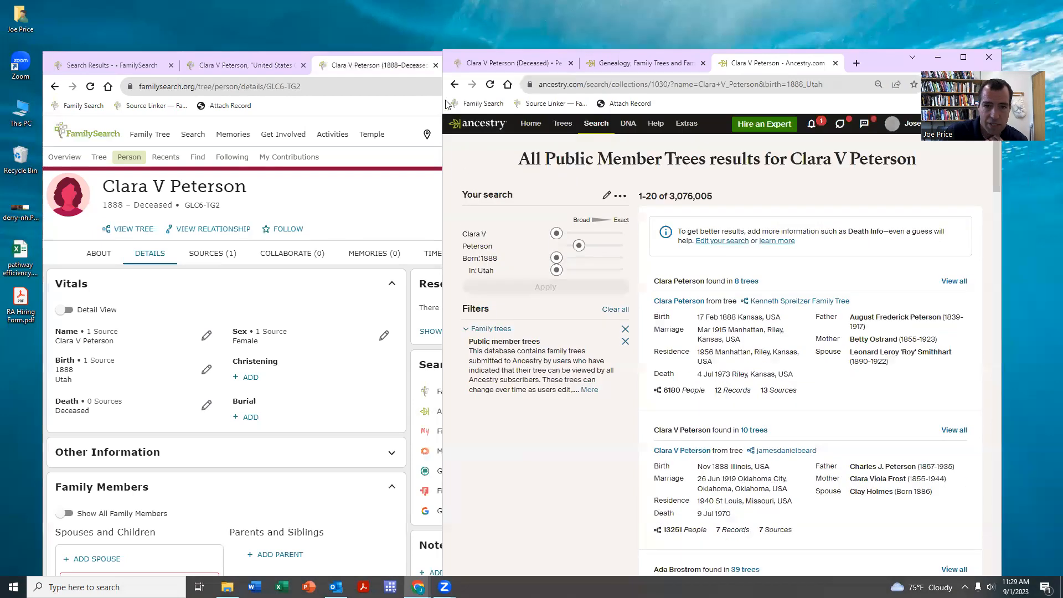
key("alt+Left")
scroll(764, 277, "up", 10)
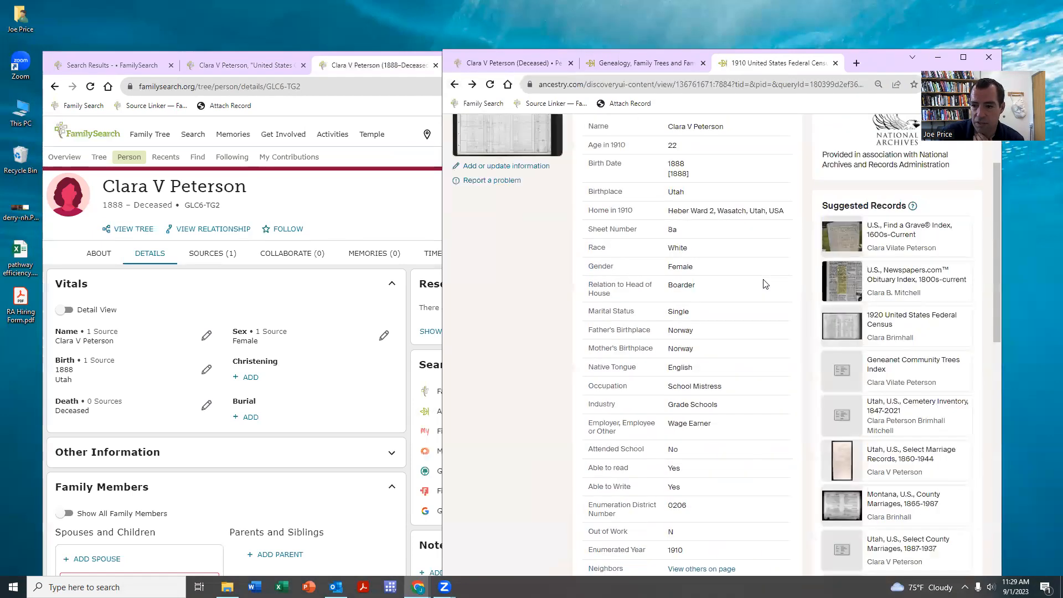
- Read Clara Vilate Peterson's Find a Grave entry (1887–1972), then return to the FamilySearch census results
left_click(896, 339)
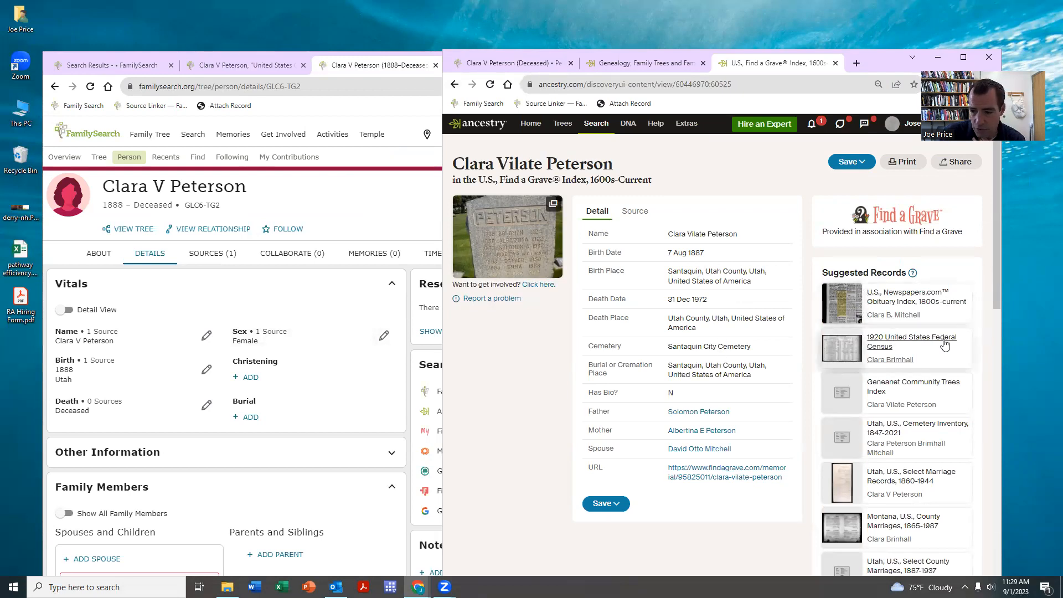
scroll(941, 342, "down", 1)
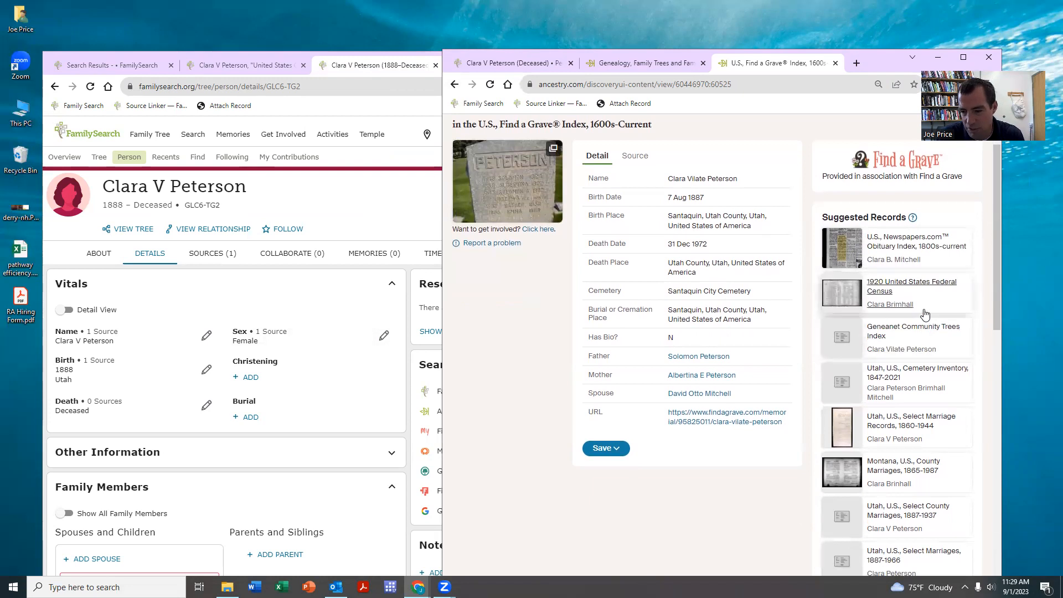
scroll(919, 332, "down", 3)
scroll(906, 392, "down", 3)
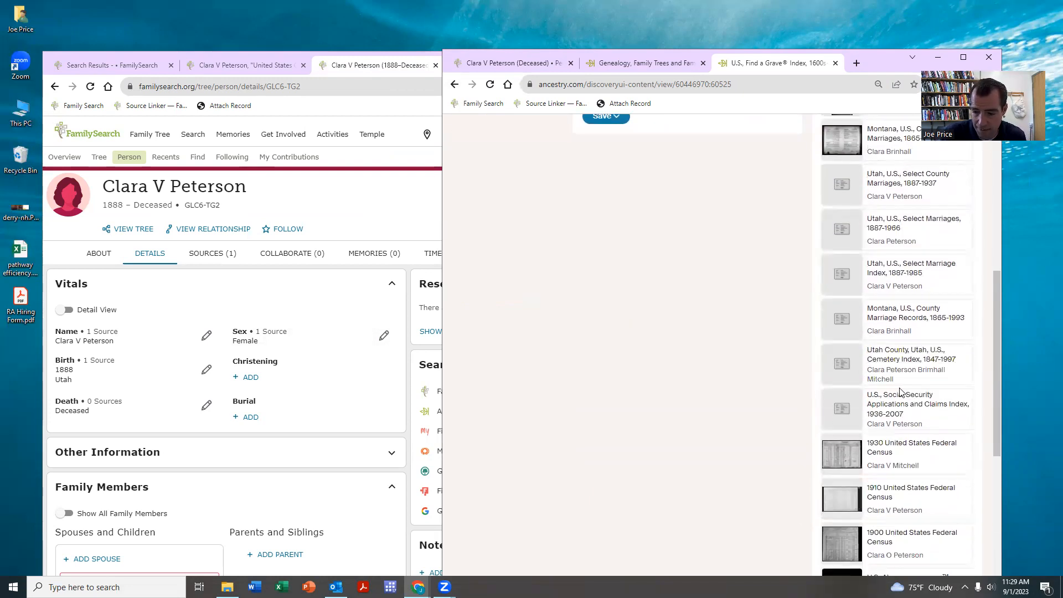
scroll(900, 392, "down", 2)
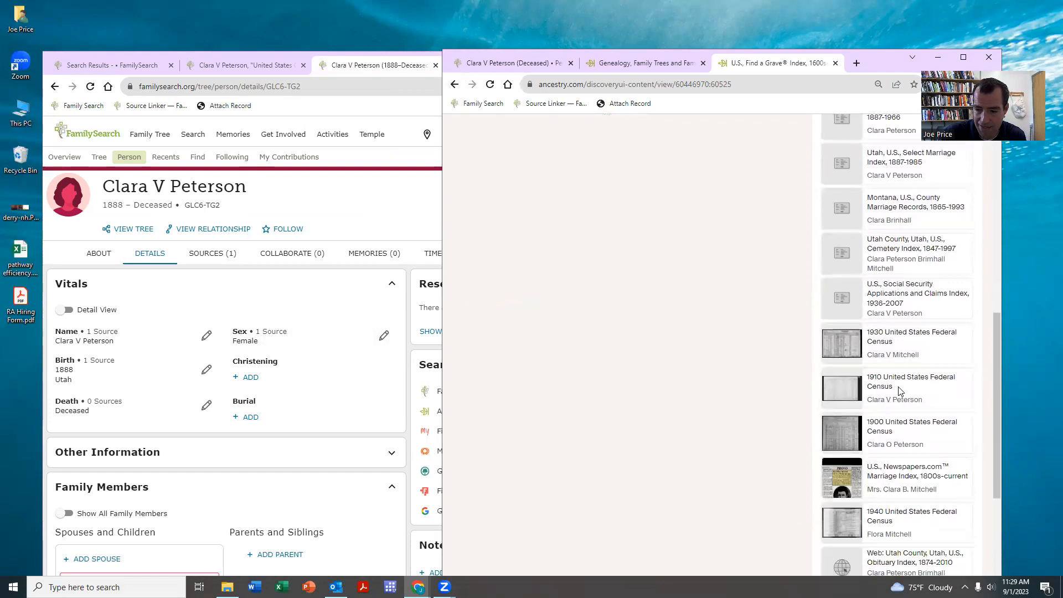
left_click(340, 205)
left_click(97, 67)
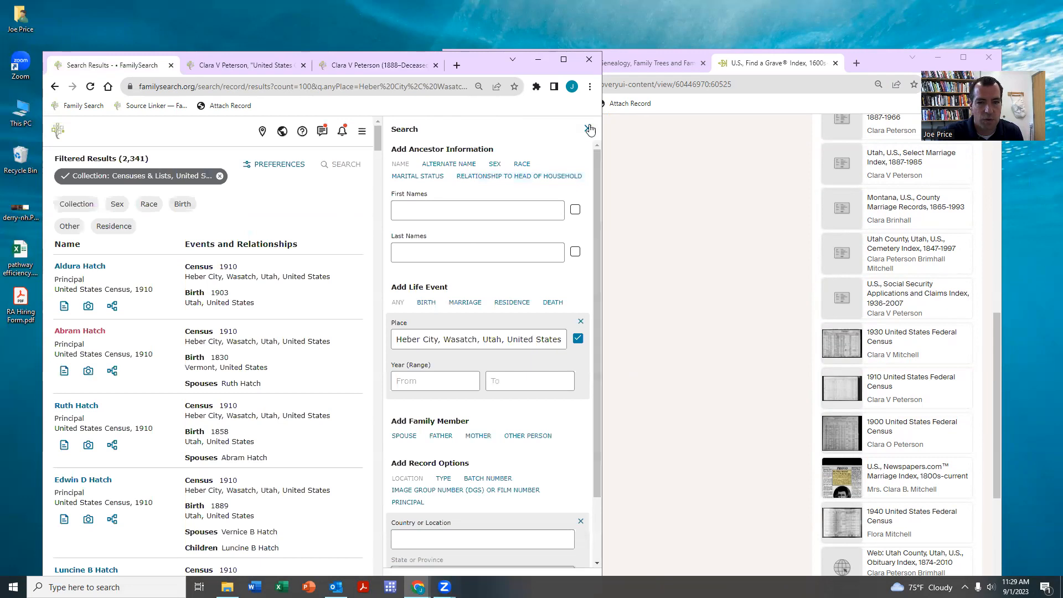
- Close the Search panel, reload the 2,341 Heber City results, and narrow the window to half-screen
left_click(589, 129)
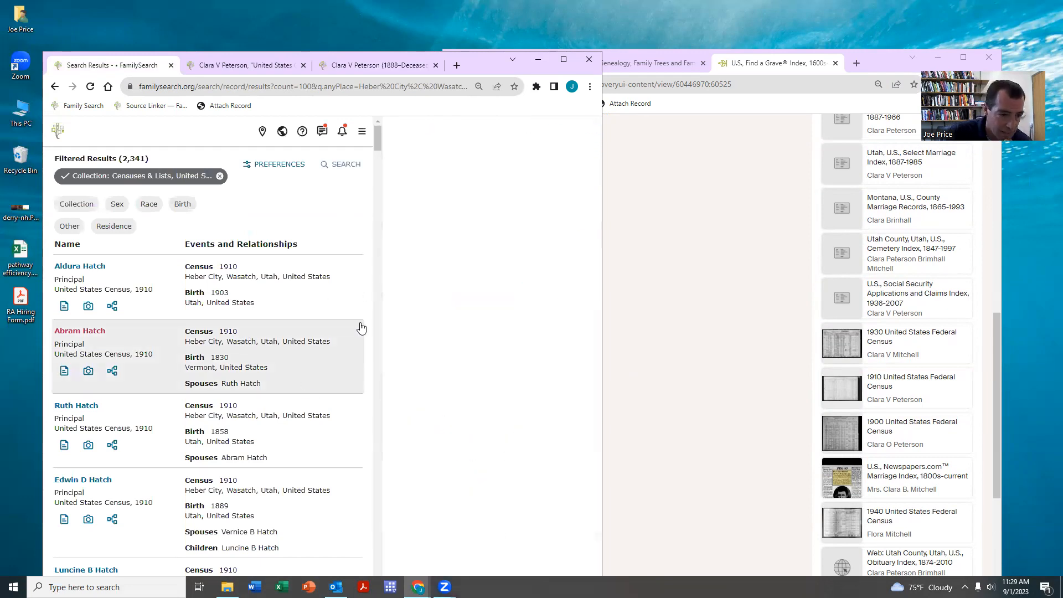
left_click(90, 87)
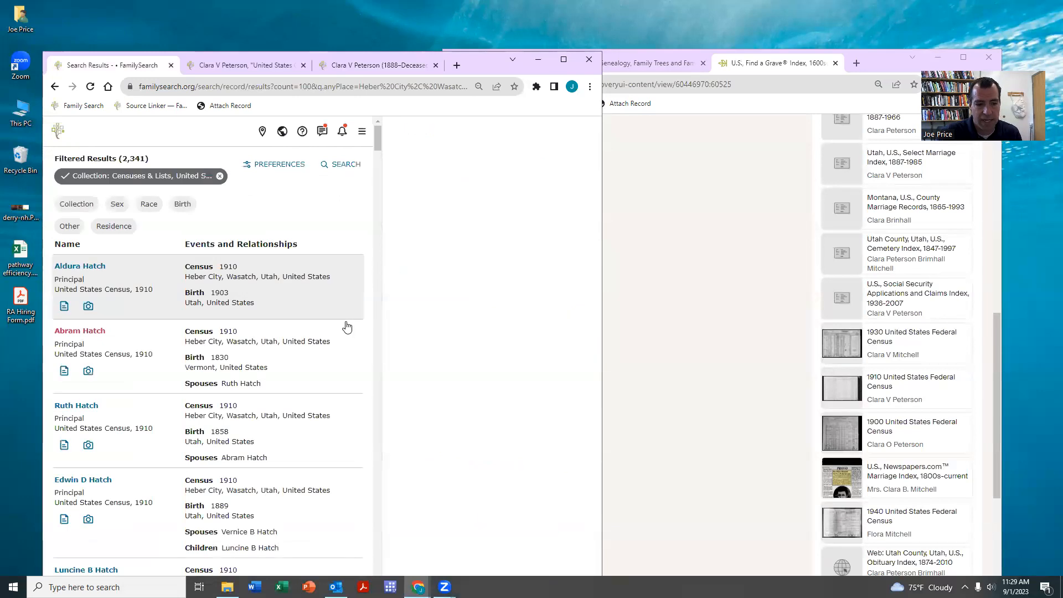
scroll(348, 310, "down", 10)
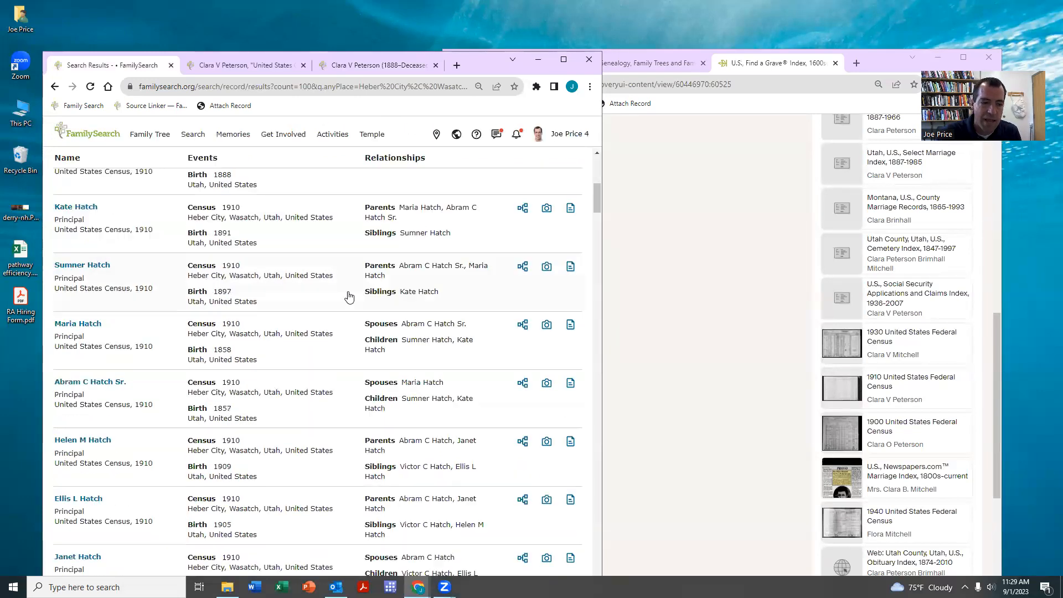
scroll(435, 277, "down", 10)
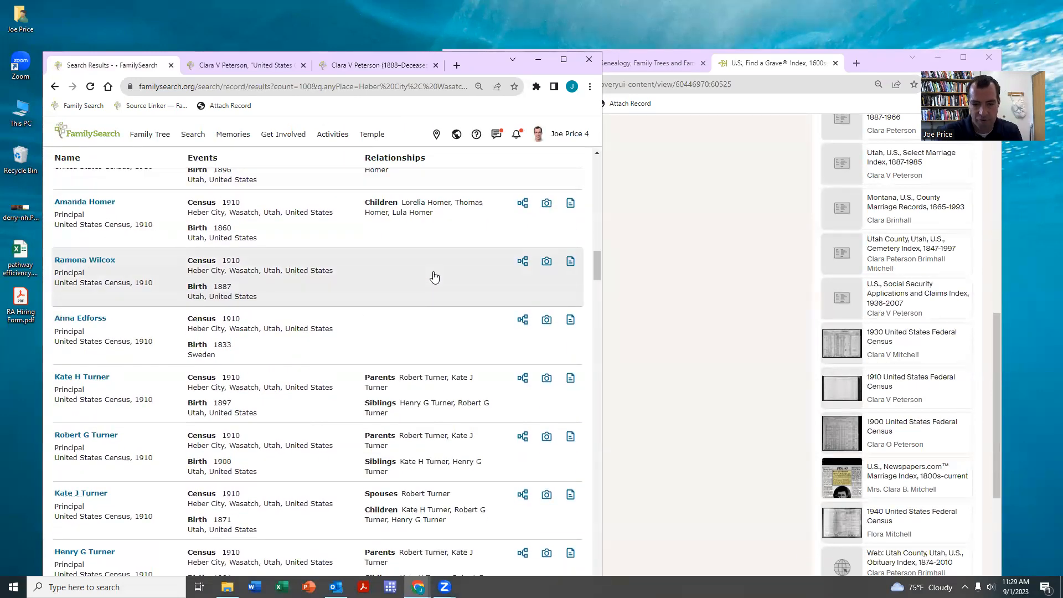
scroll(432, 283, "up", 8)
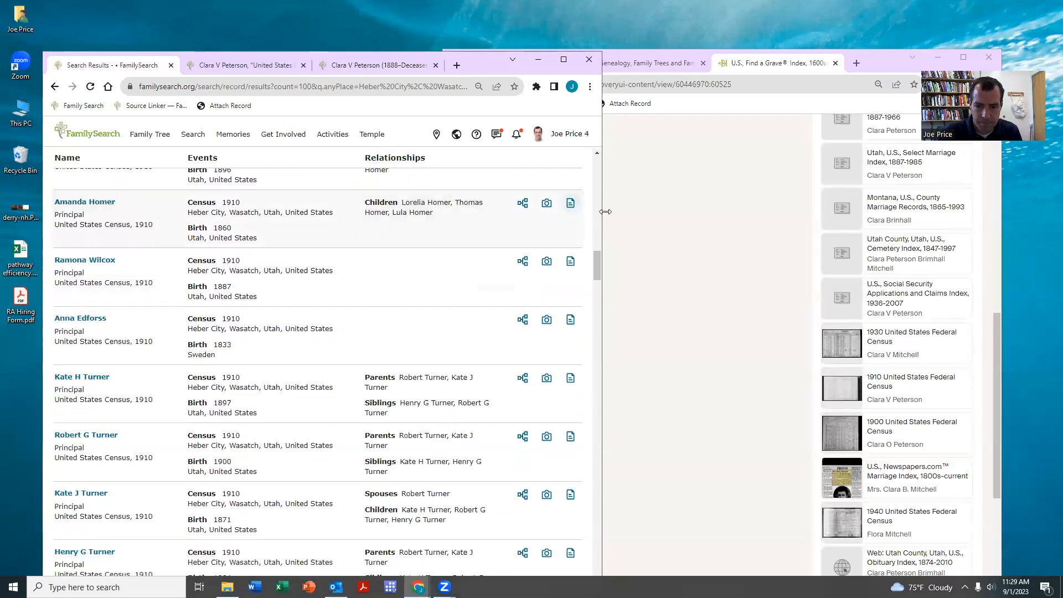
left_click_drag(601, 210, 512, 210)
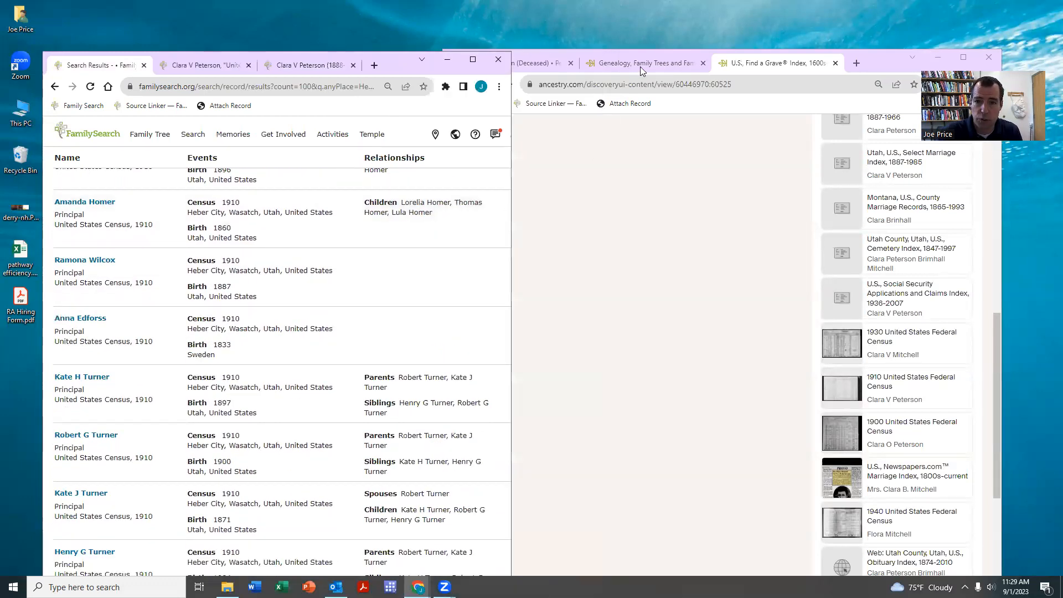
- Go from Google Docs to Google Sheets and create a blank spreadsheet
left_click(640, 63)
left_click(631, 86)
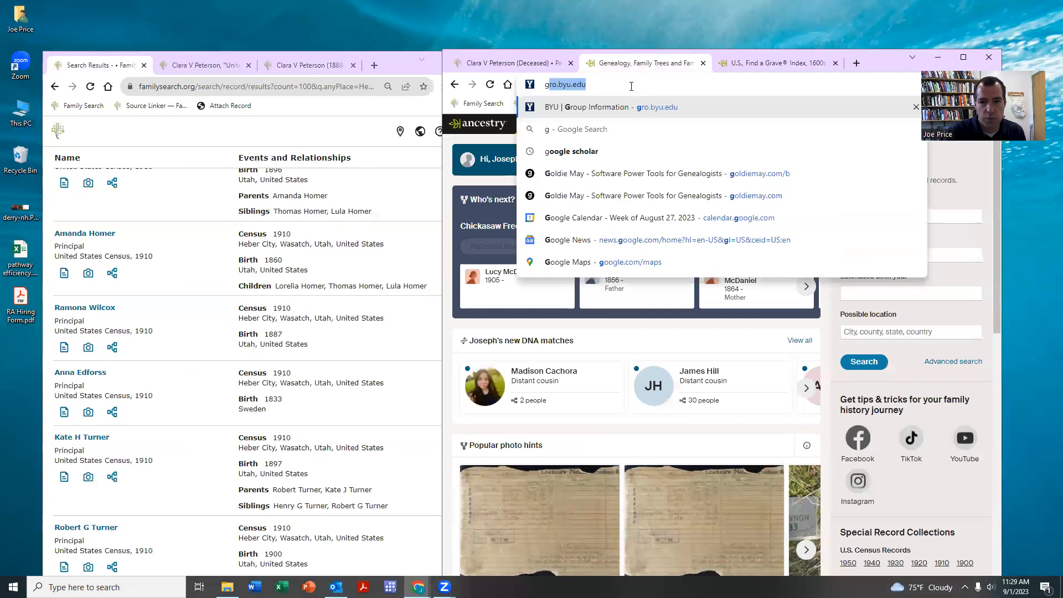
key("Return")
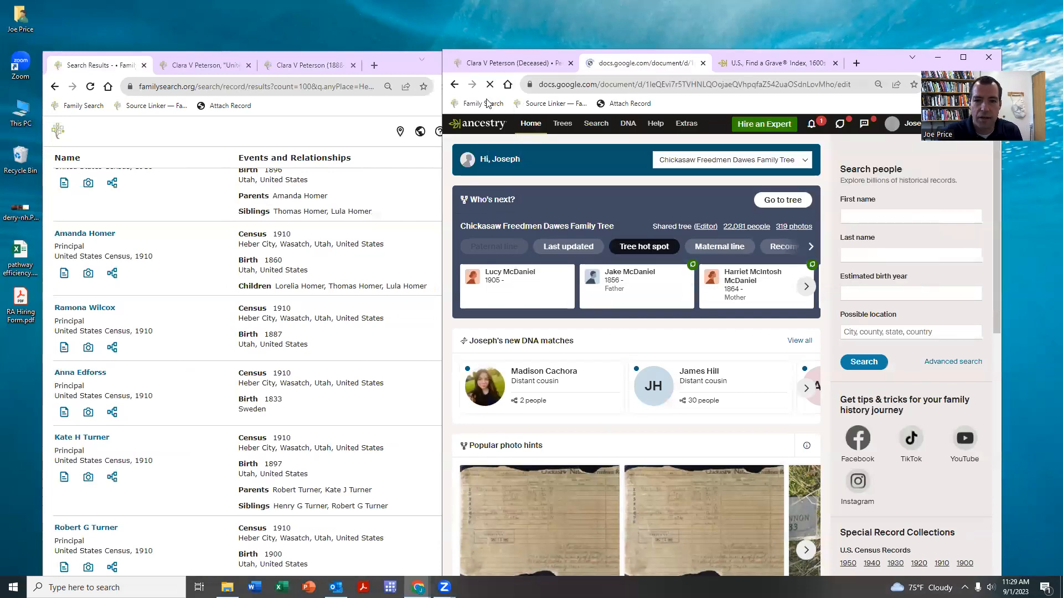
left_click(463, 133)
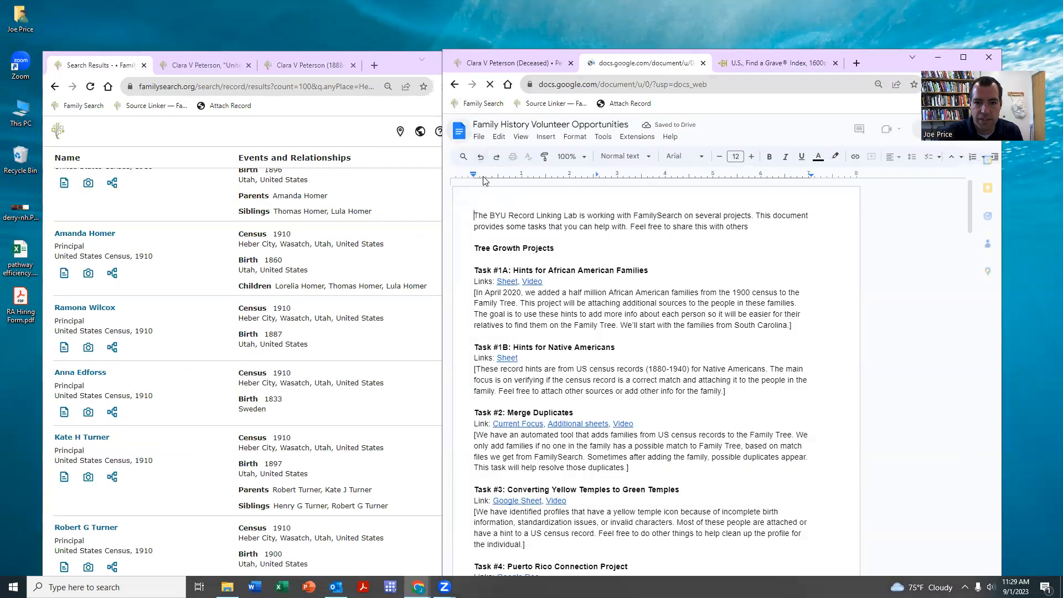
left_click(460, 130)
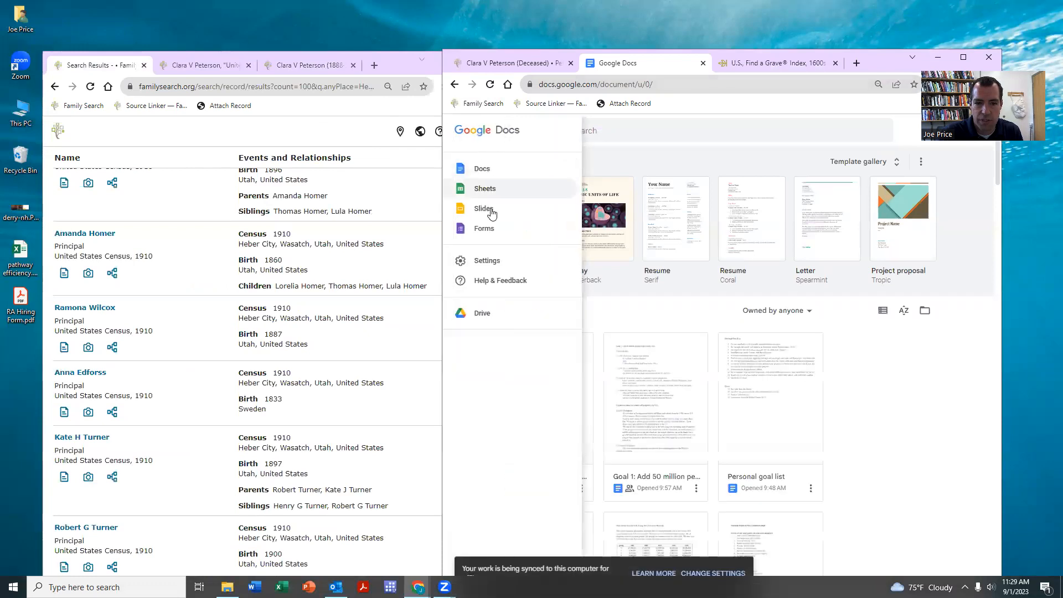
left_click(479, 191)
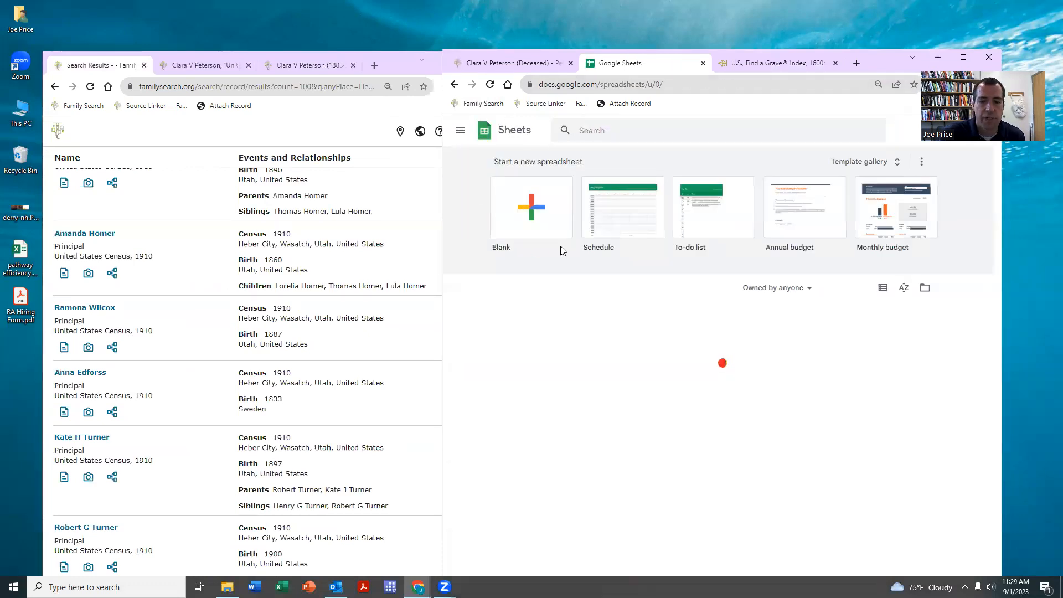
left_click(531, 221)
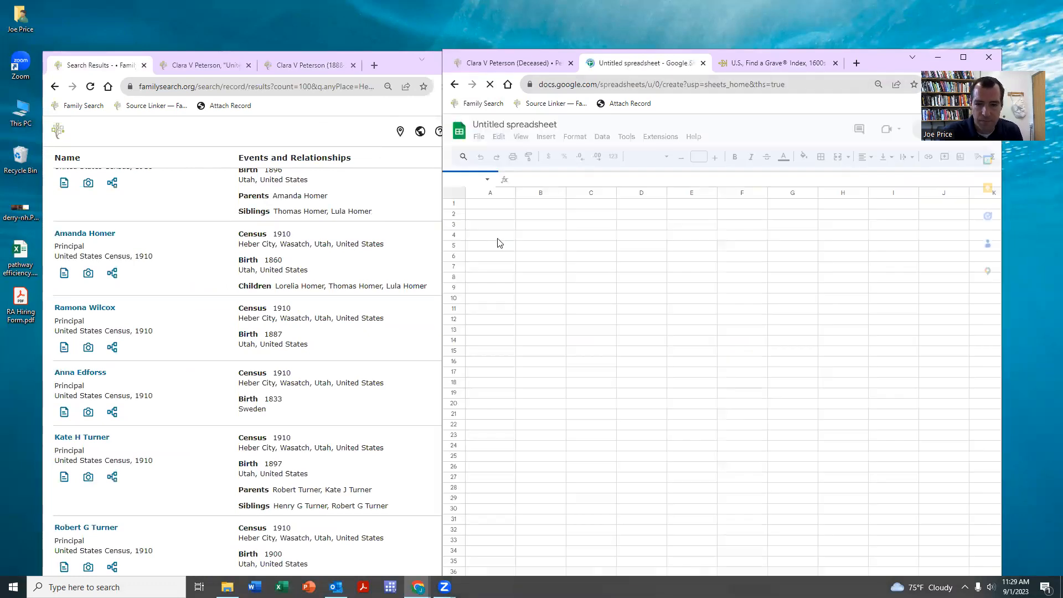
- Enter headers Page, volunteer, result and Link:, and paste the FamilySearch results URL into F1
type("Page")
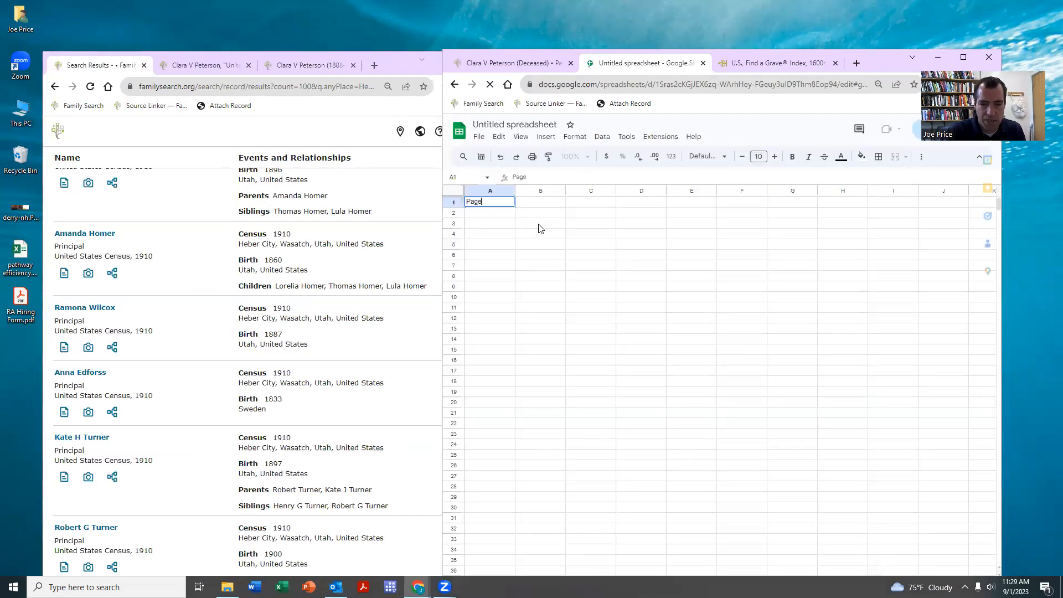
key("Tab")
type("volu")
key("Tab")
type("result")
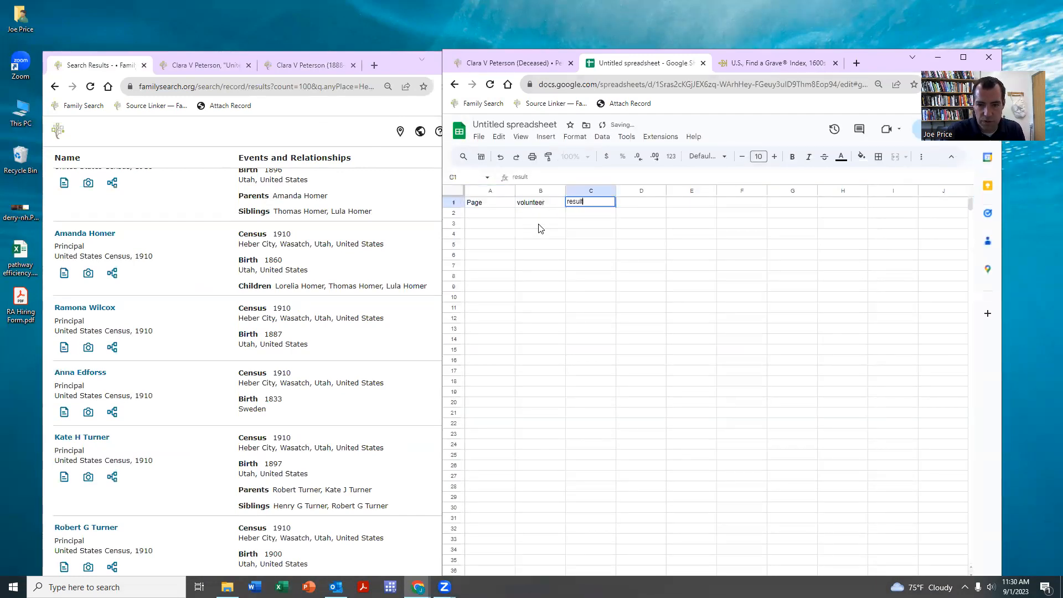
key("Tab")
key("Tab")
type("Link")
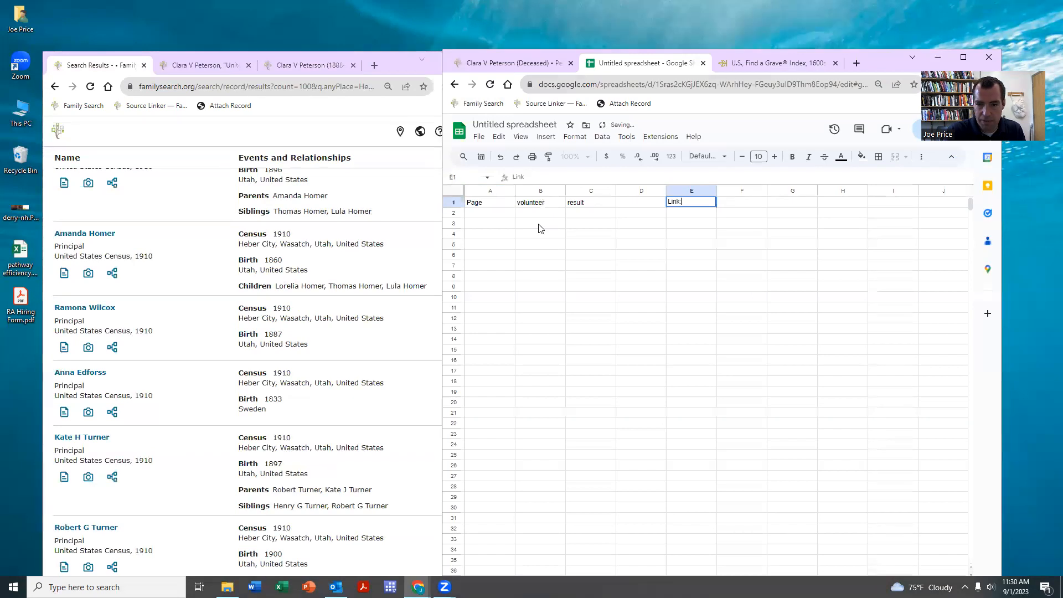
left_click(364, 87)
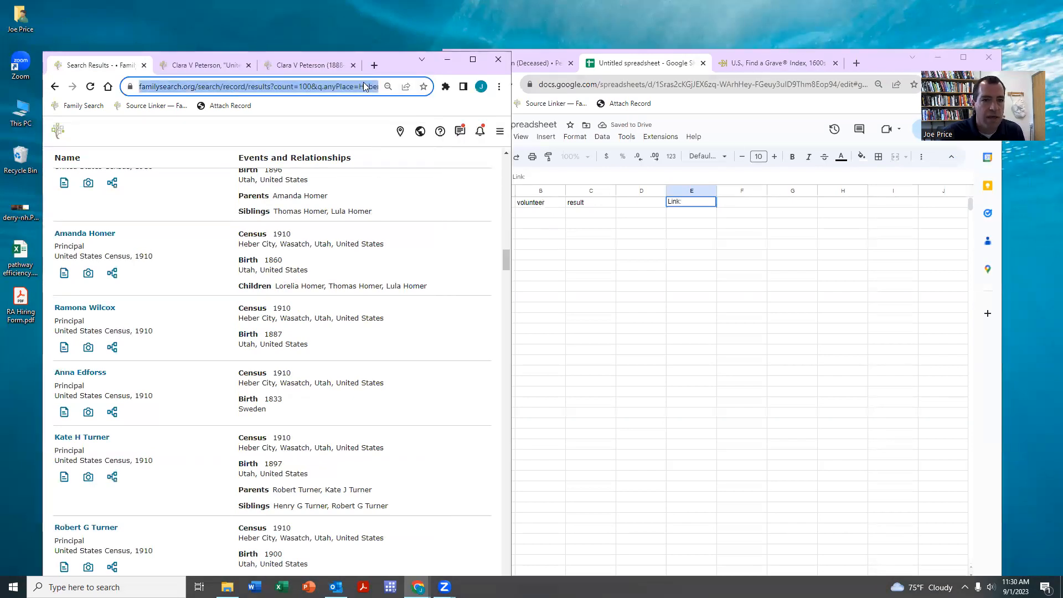
left_click(747, 203)
key("ctrl+v")
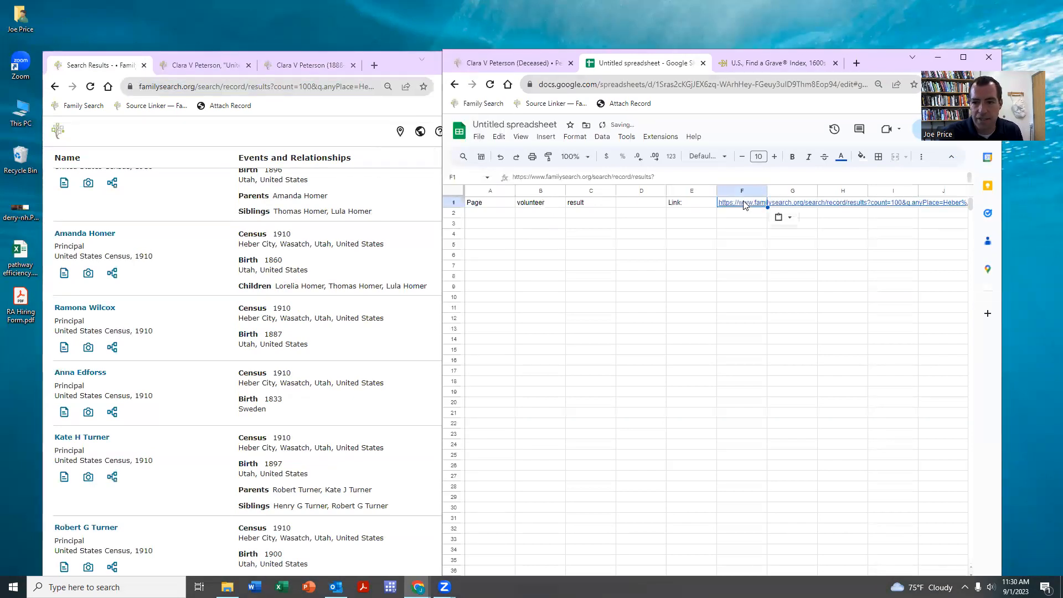
- Number the Page column 1 to 24 using 1, 2 and a filled-down =A3+1 formula
left_click(632, 216)
left_click(484, 216)
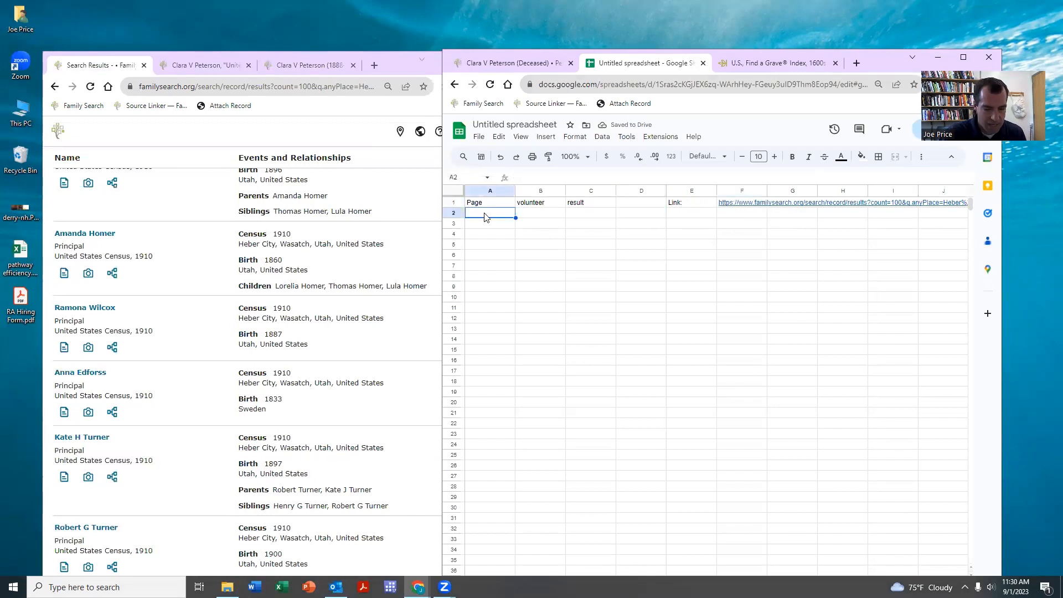
type("1")
key("Return")
type("2")
key("Return")
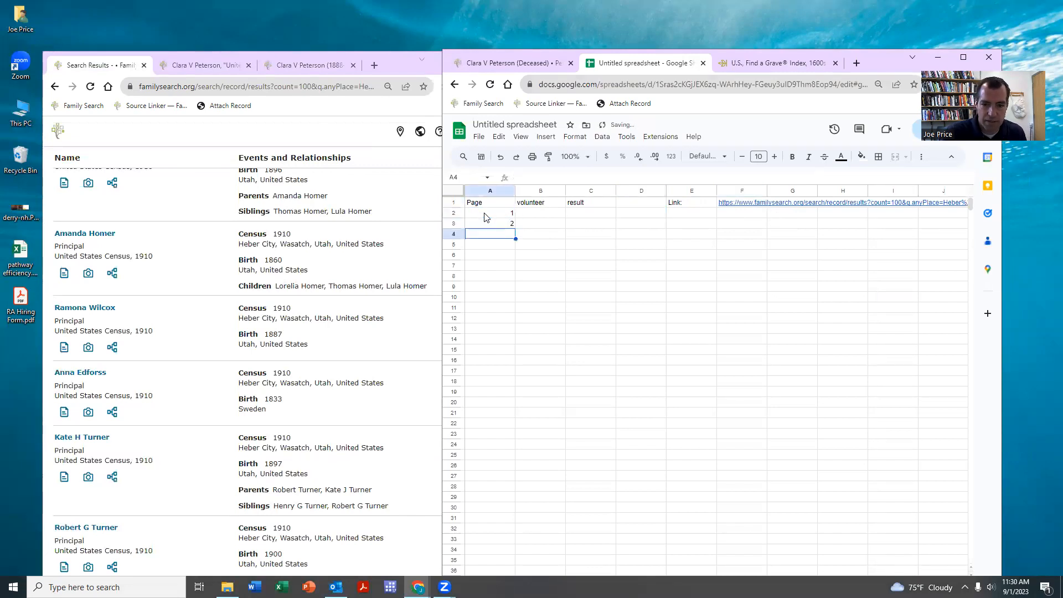
type("=")
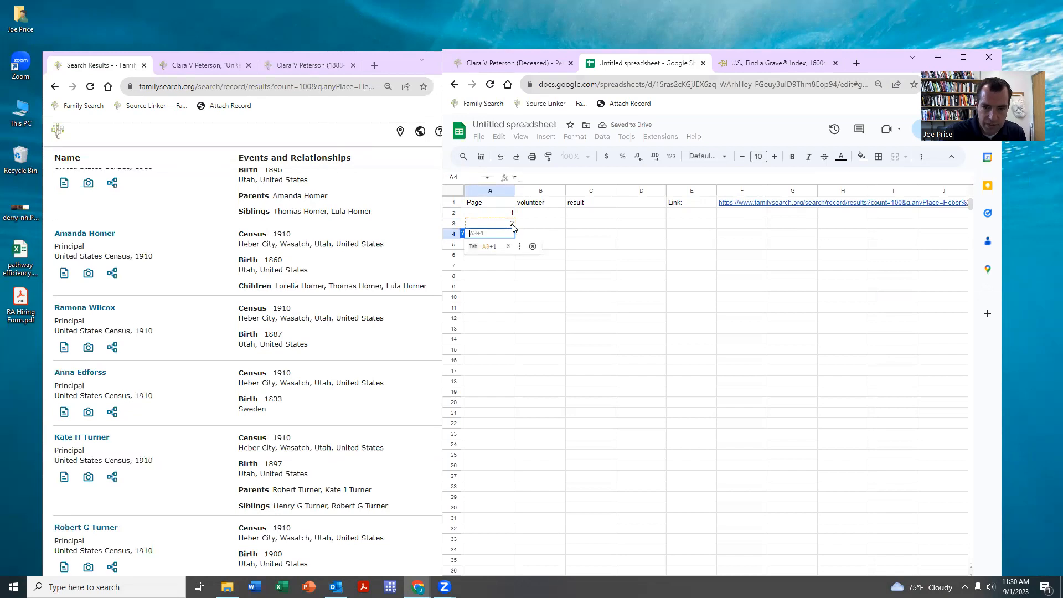
key("Tab")
key("Return")
left_click_drag(507, 234, 501, 456)
key("ctrl+d")
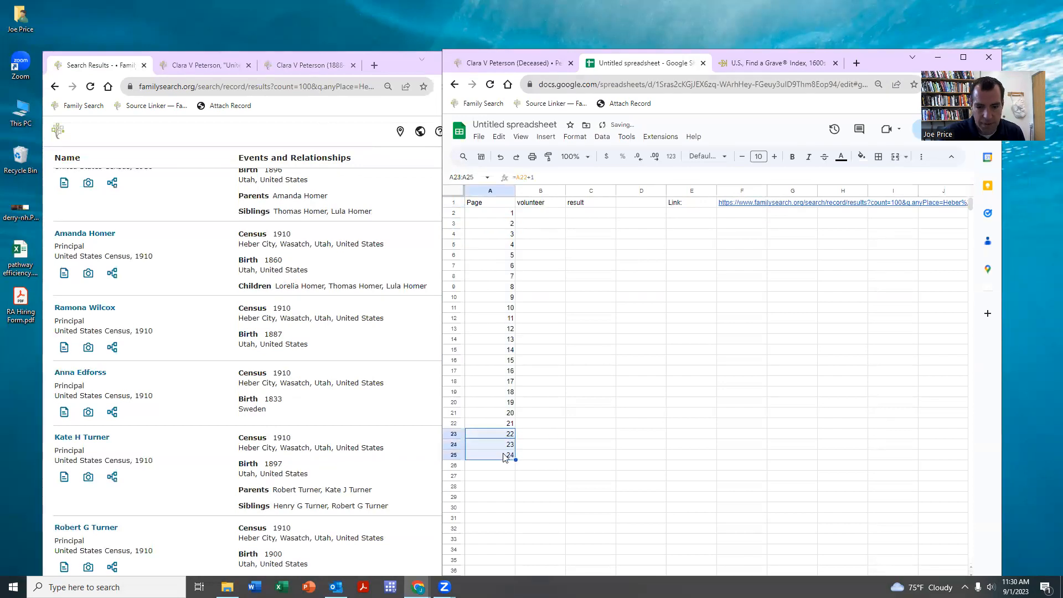
- Record a volunteer's name for page 1 with result 'working on it'
left_click(556, 415)
left_click(540, 214)
type("Jo")
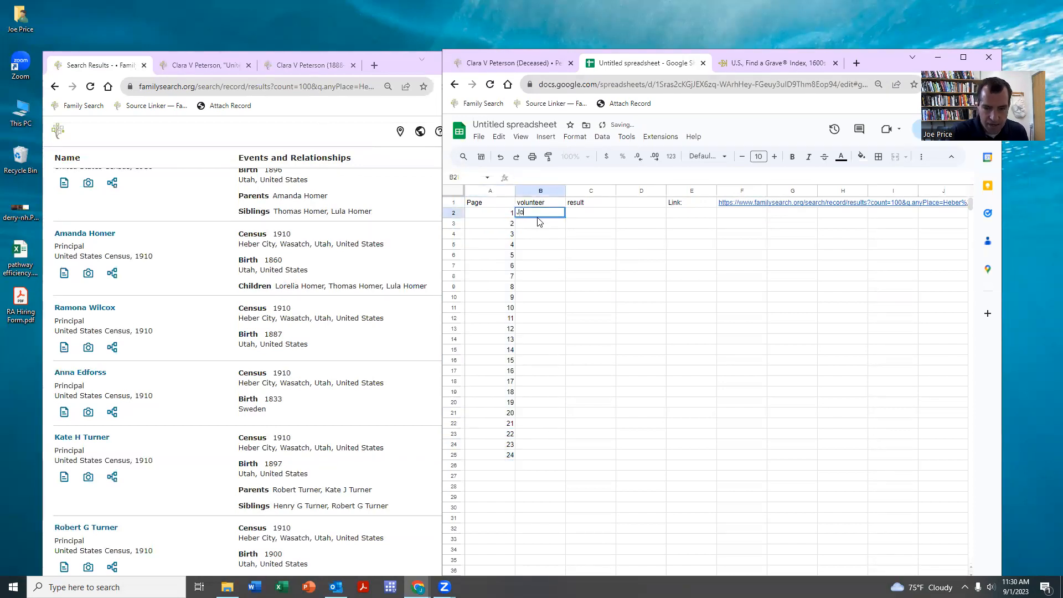
type("e PRice")
key("Tab")
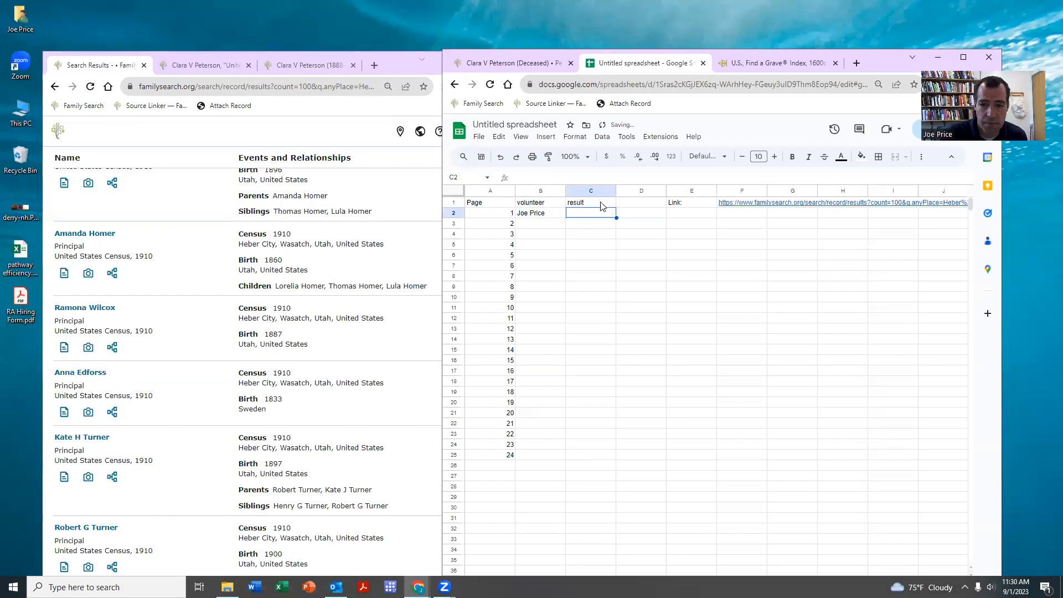
type("W")
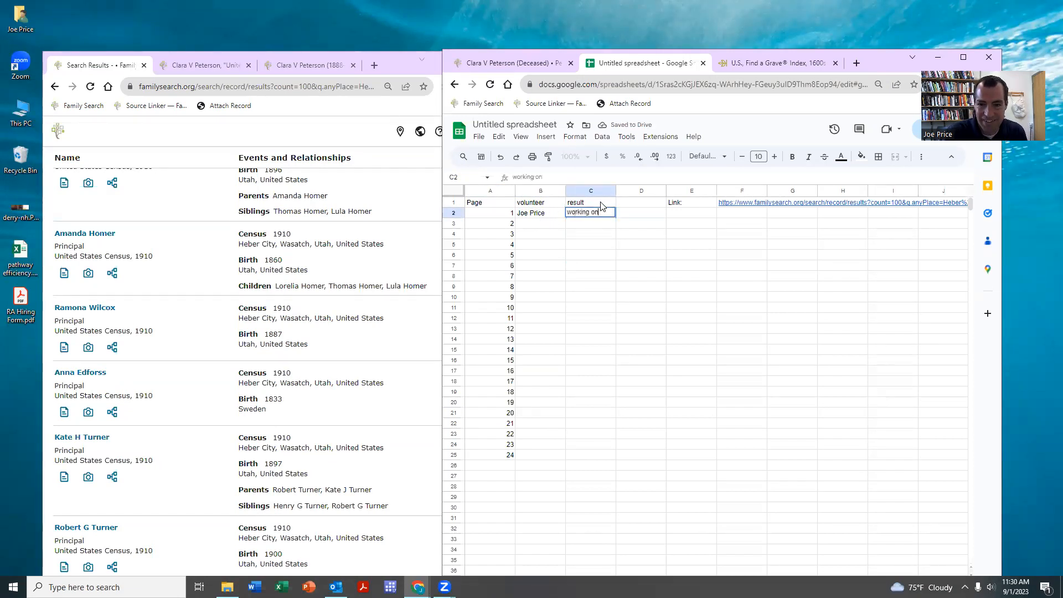
key("Return")
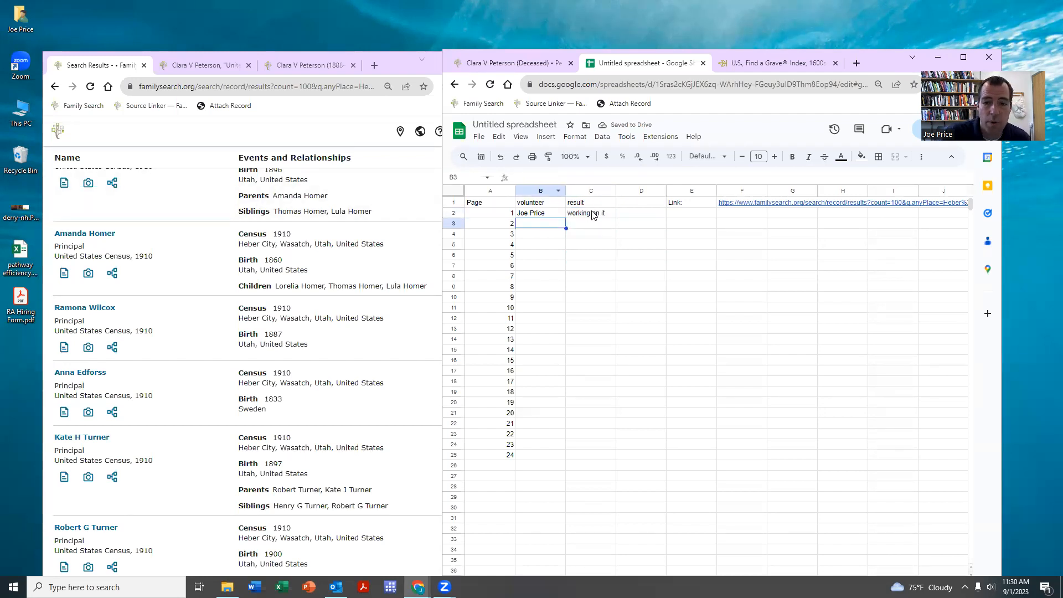
left_click(289, 138)
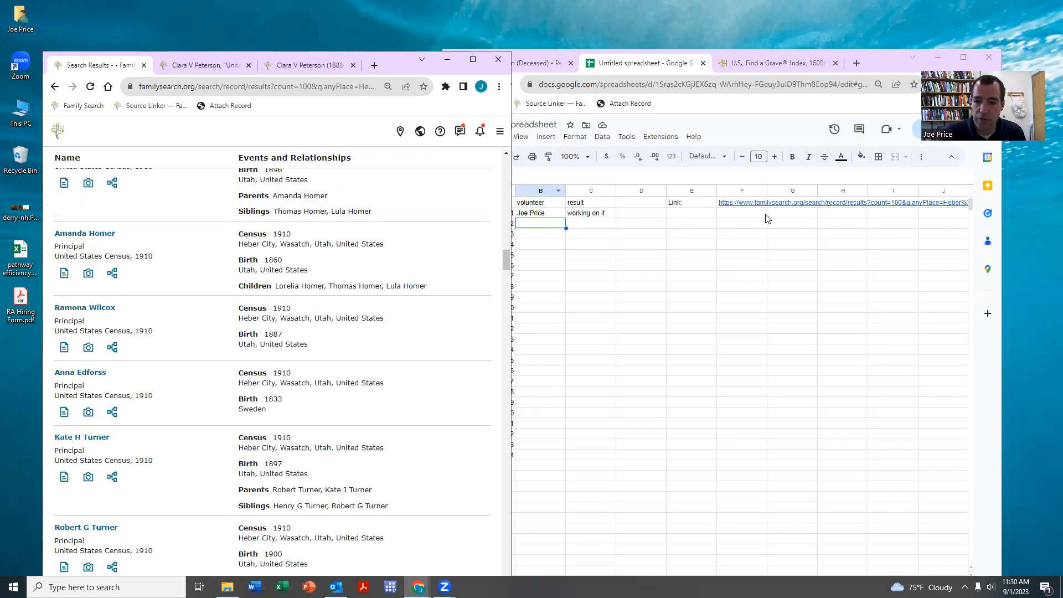
- Open the sheet's saved census results link and move it into the FamilySearch window
left_click(748, 206)
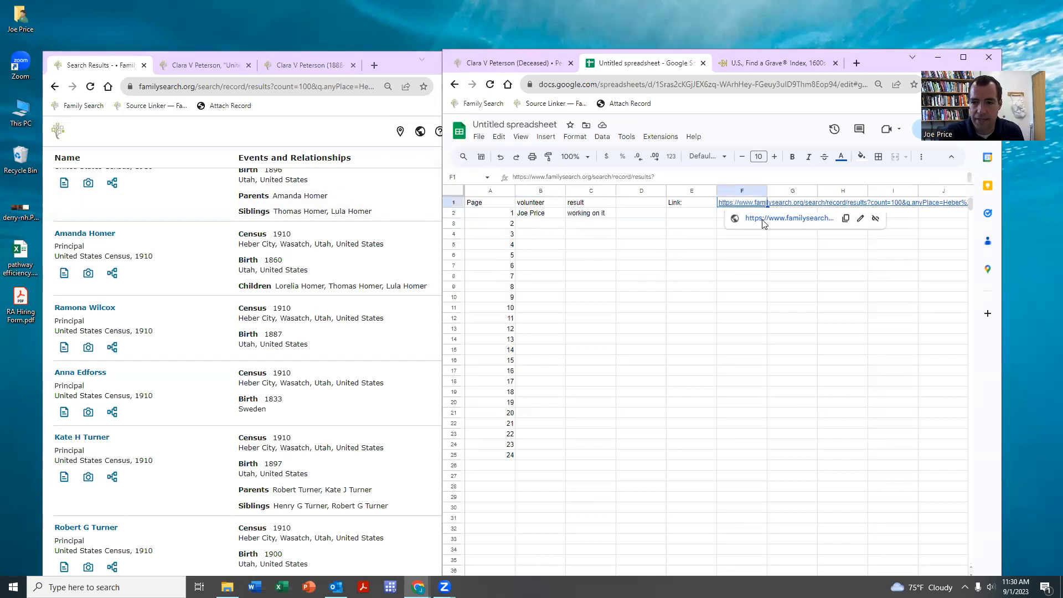
left_click(762, 219)
left_click_drag(769, 63, 361, 72)
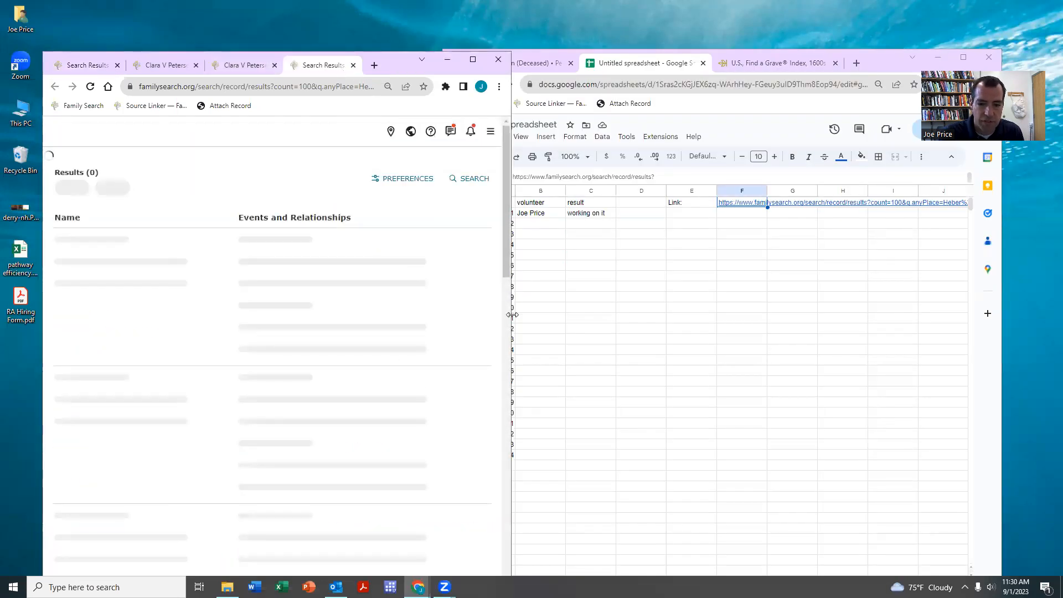
left_click_drag(512, 314, 815, 330)
scroll(502, 419, "down", 2)
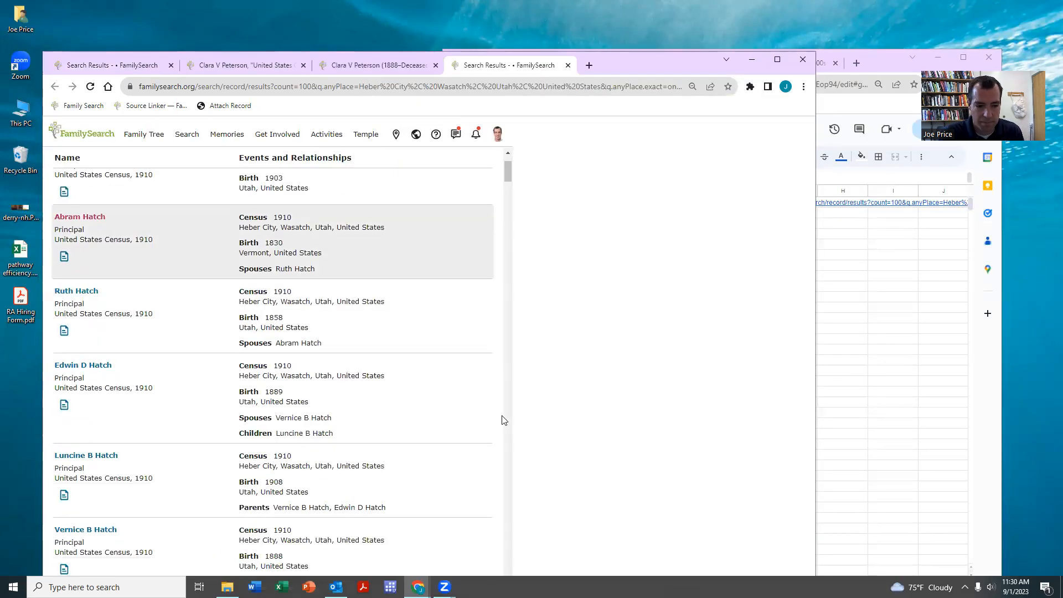
scroll(754, 336, "down", 15)
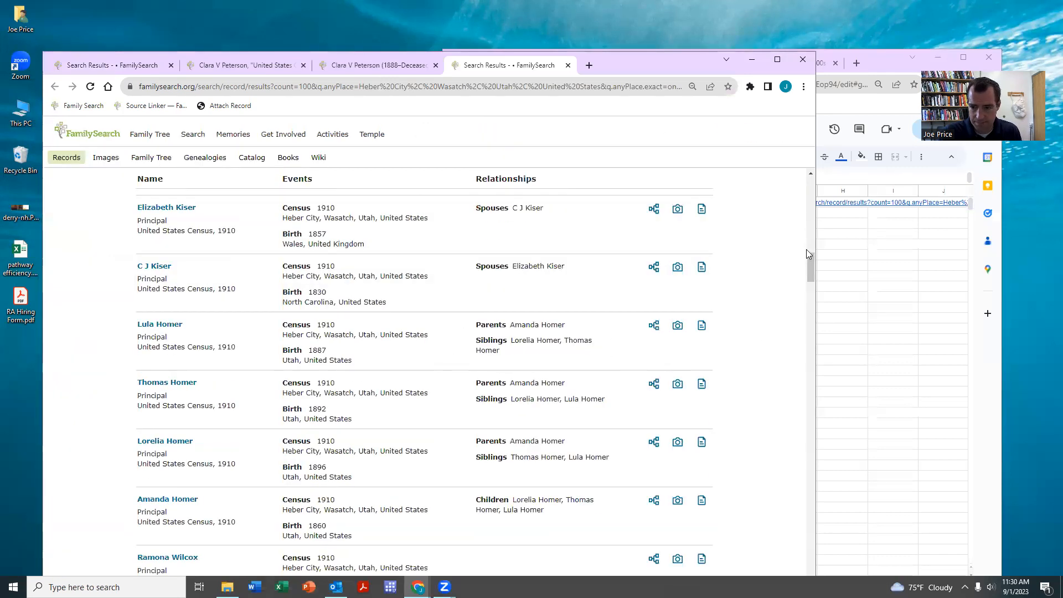
left_click_drag(818, 508, 813, 582)
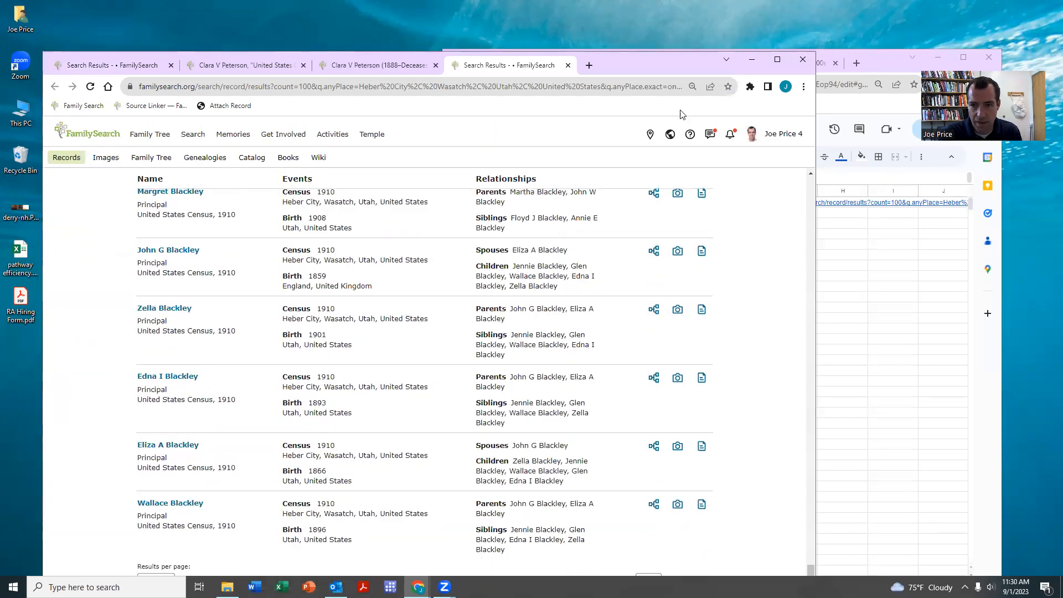
left_click_drag(651, 70, 648, 40)
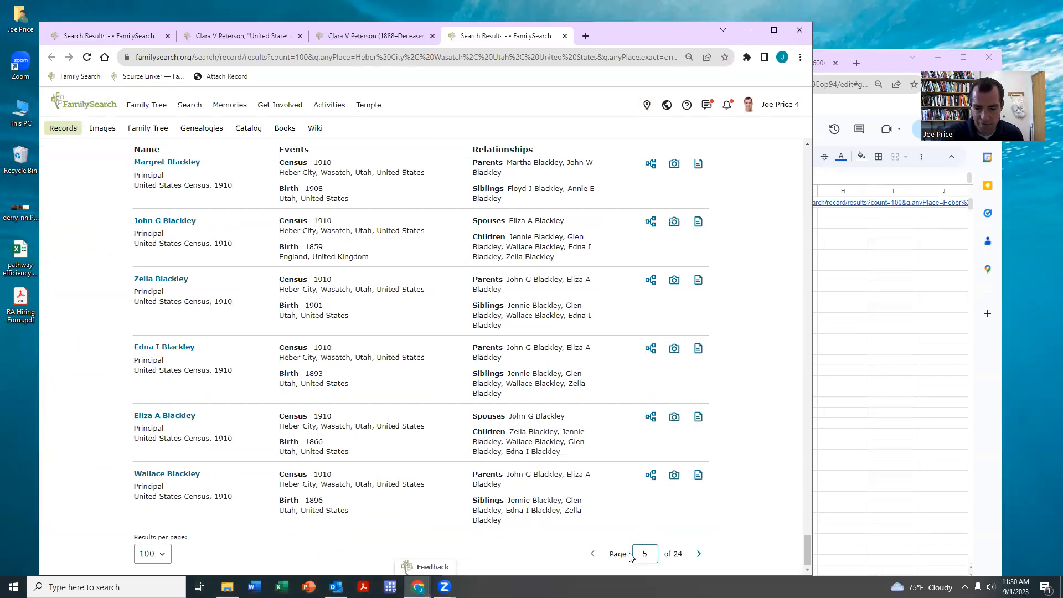
- Load page 5 of the results (records 401–500) and browse the Murdock households
key("Return")
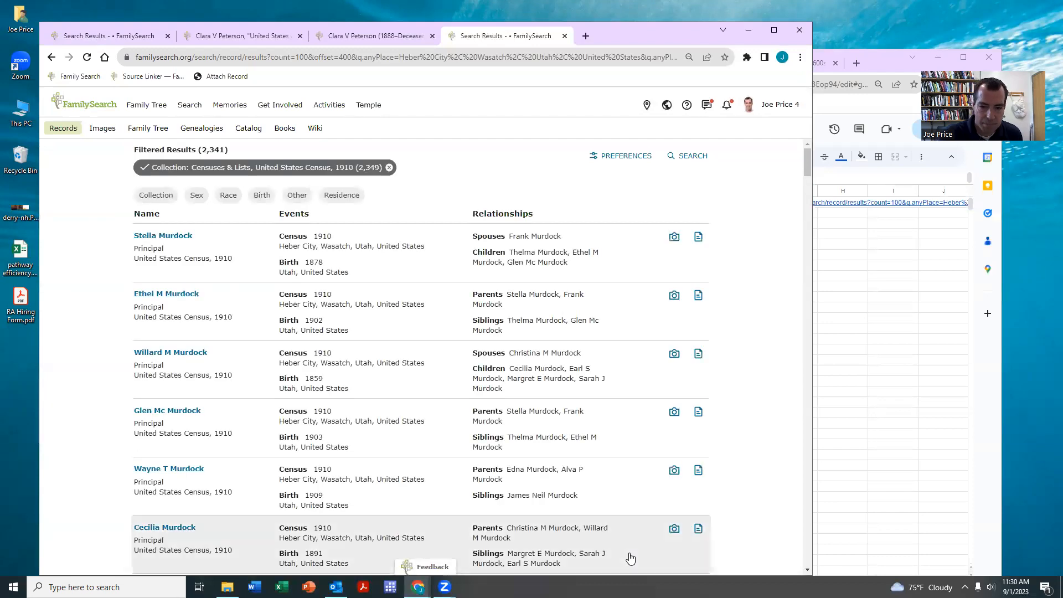
scroll(609, 261, "down", 20)
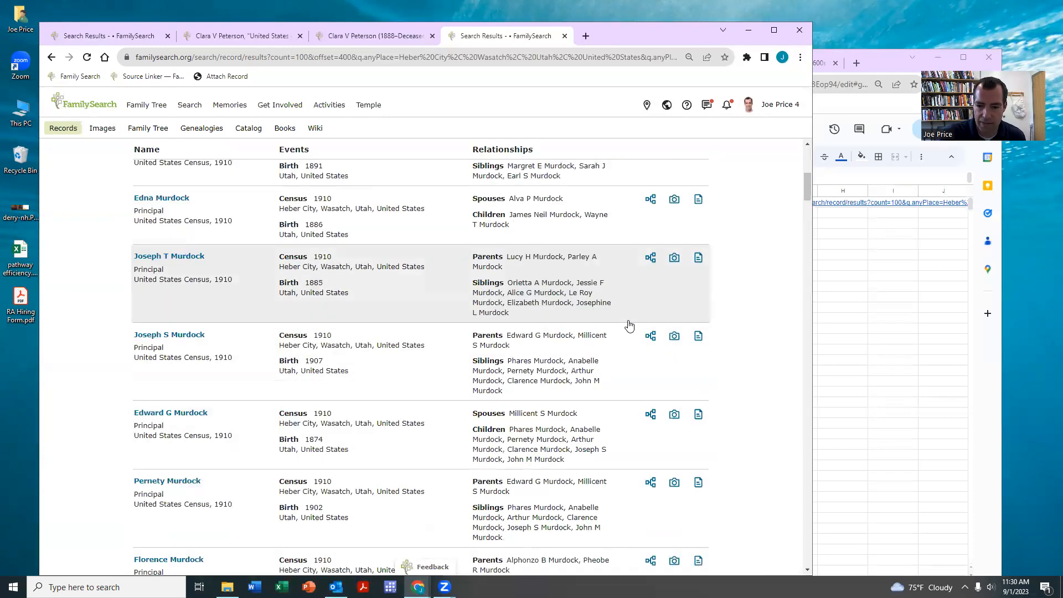
scroll(619, 320, "down", 4)
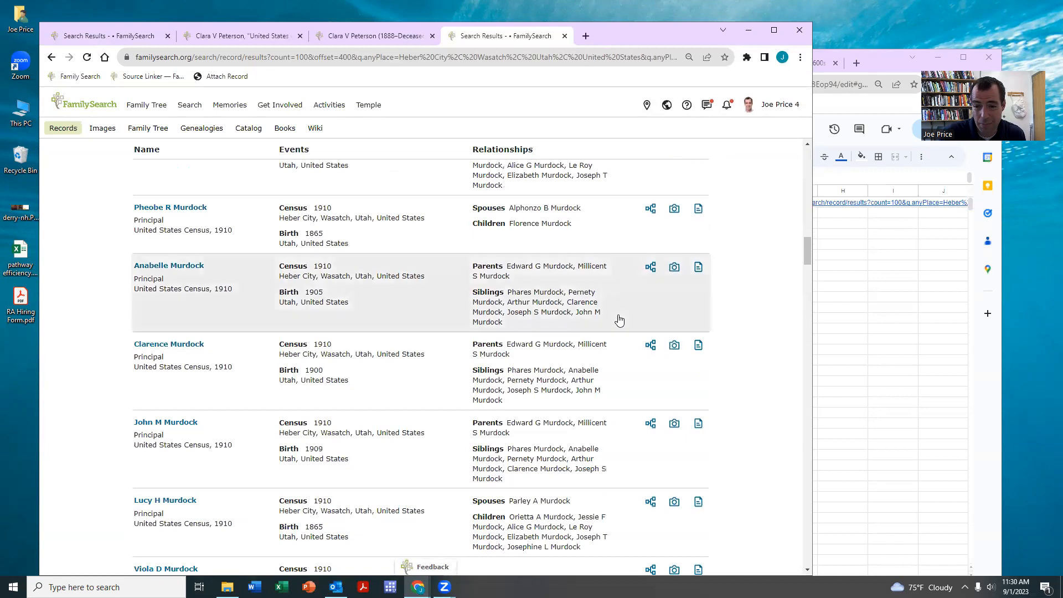
scroll(618, 320, "down", 15)
scroll(616, 321, "down", 15)
scroll(616, 321, "down", 12)
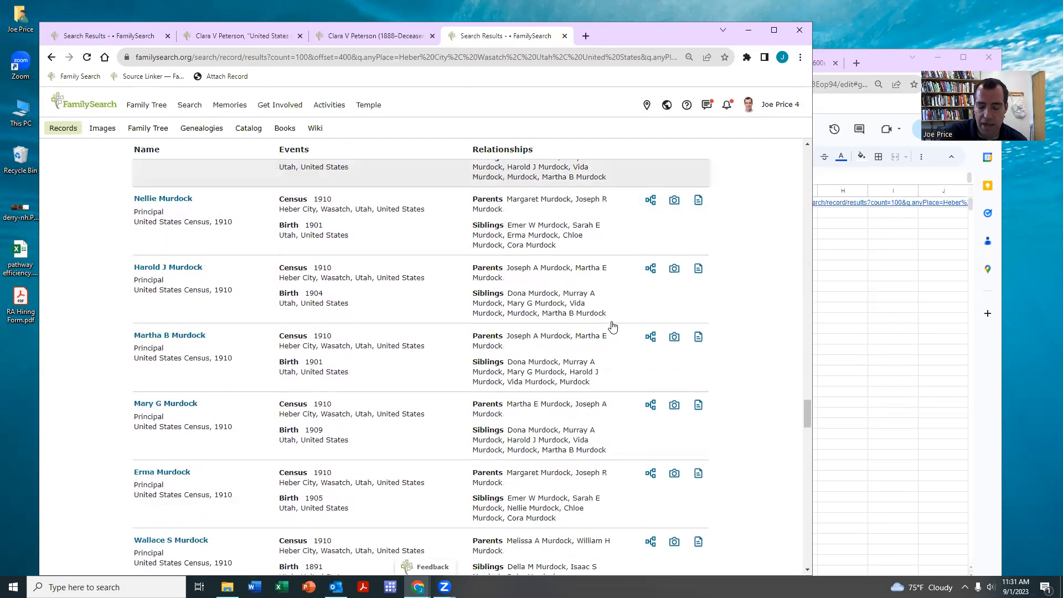
scroll(612, 327, "down", 5)
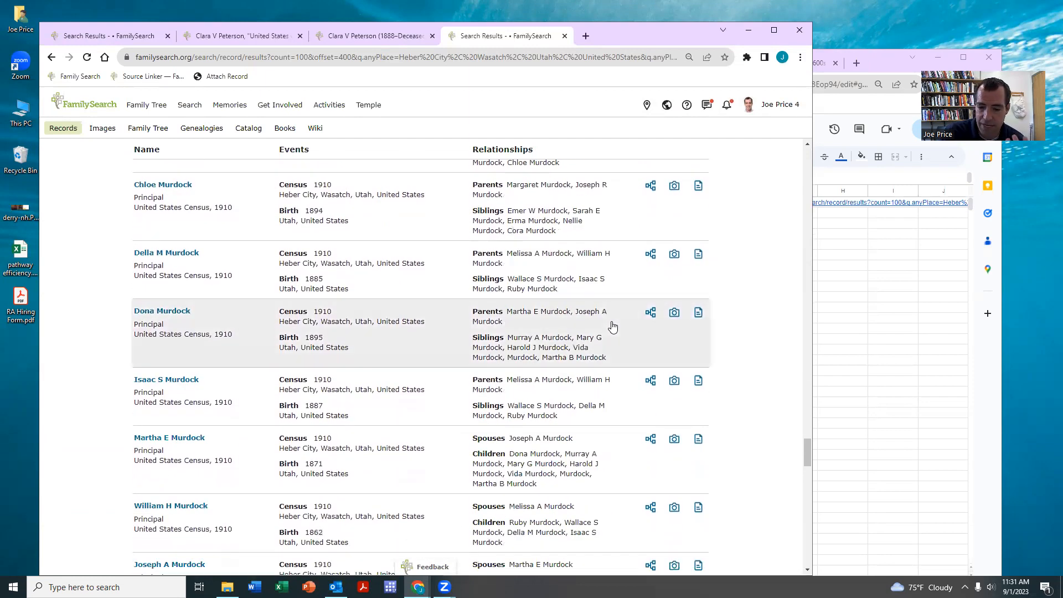
scroll(612, 326, "down", 9)
scroll(612, 327, "down", 13)
scroll(612, 327, "down", 6)
scroll(614, 329, "up", 6)
scroll(615, 329, "up", 15)
scroll(614, 339, "up", 12)
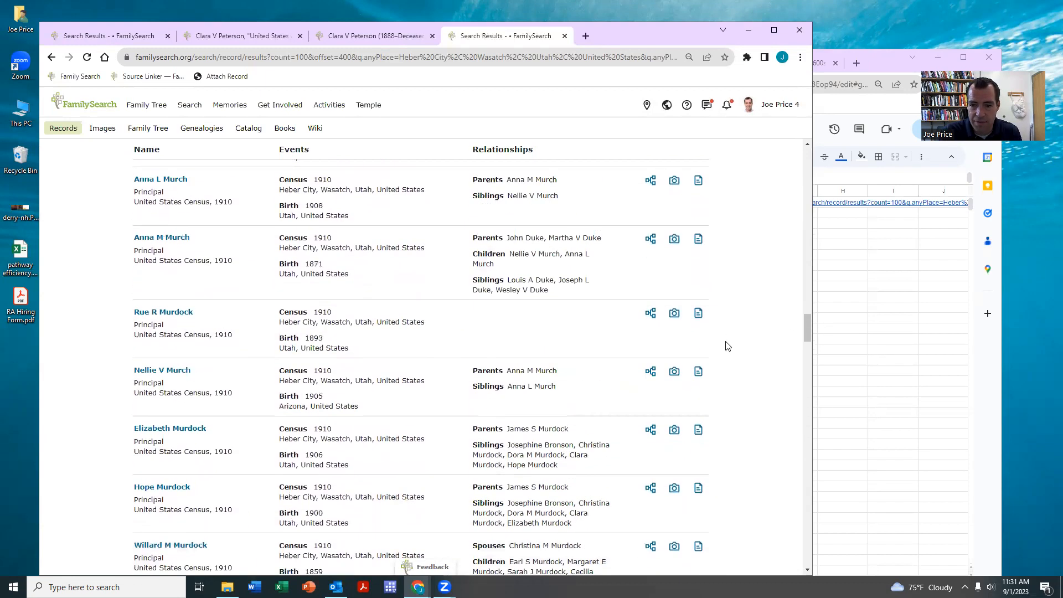
scroll(726, 346, "up", 12)
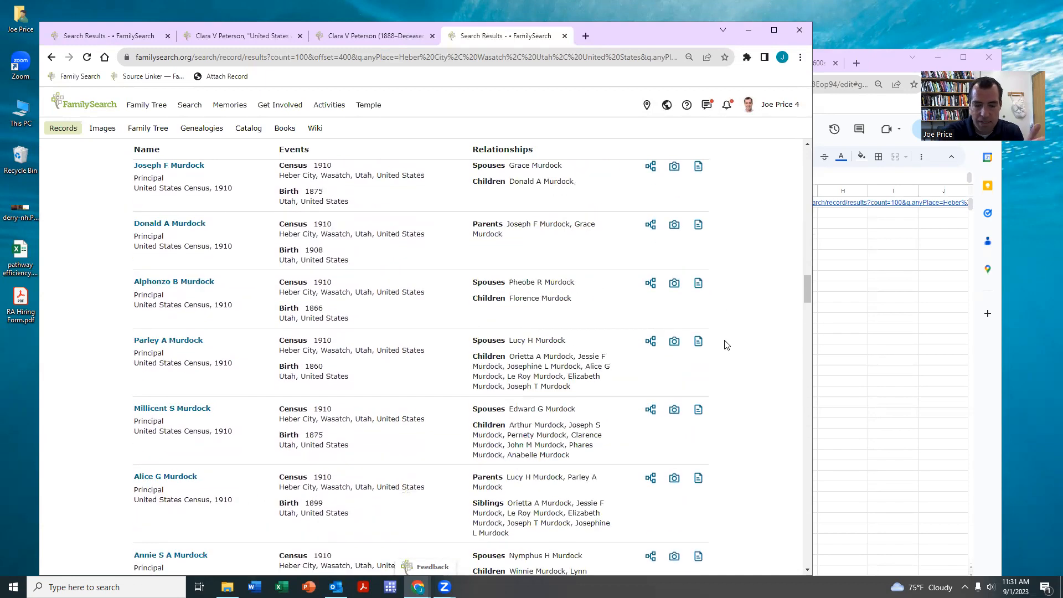
left_click(856, 342)
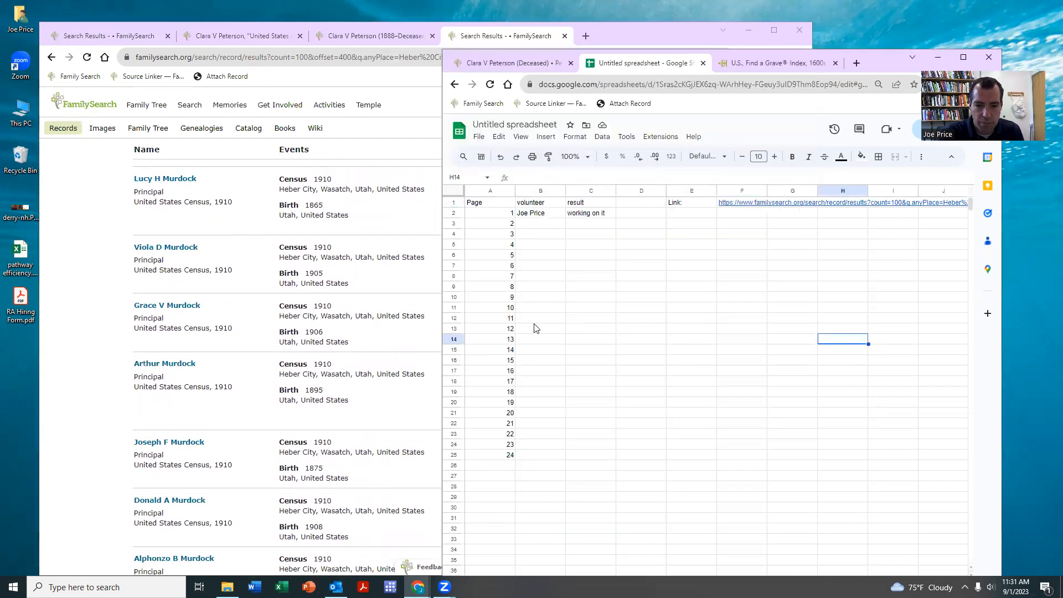
- Enter a volunteer's name for page 5 with result 'complete'
left_click(534, 255)
type("Joe Price")
key("Tab")
type("complete")
key("Return")
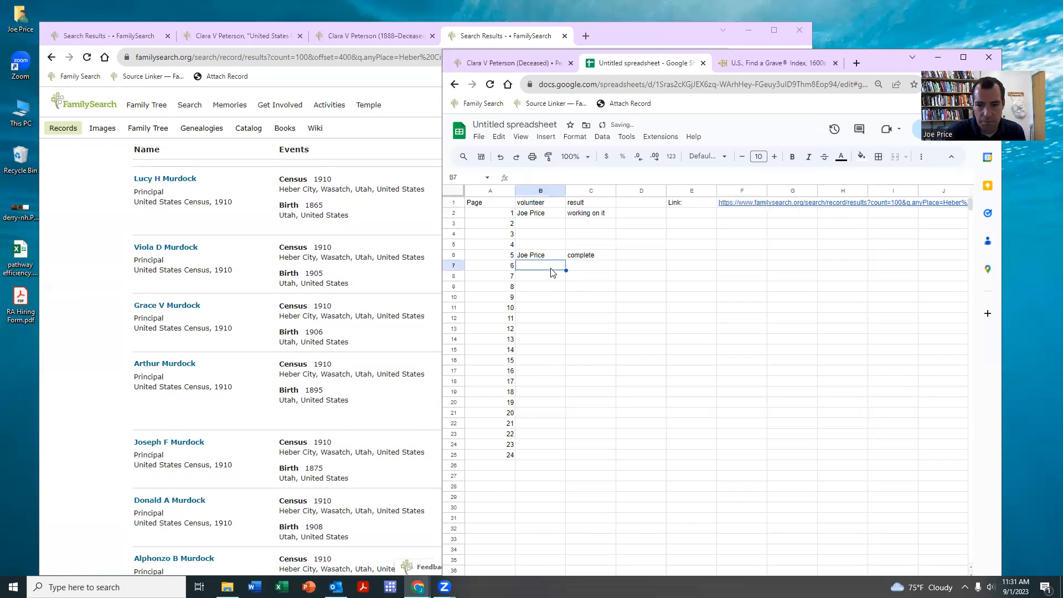
- Rename the spreadsheet to 'Heber, Utah - 1910 census'
left_click(513, 124)
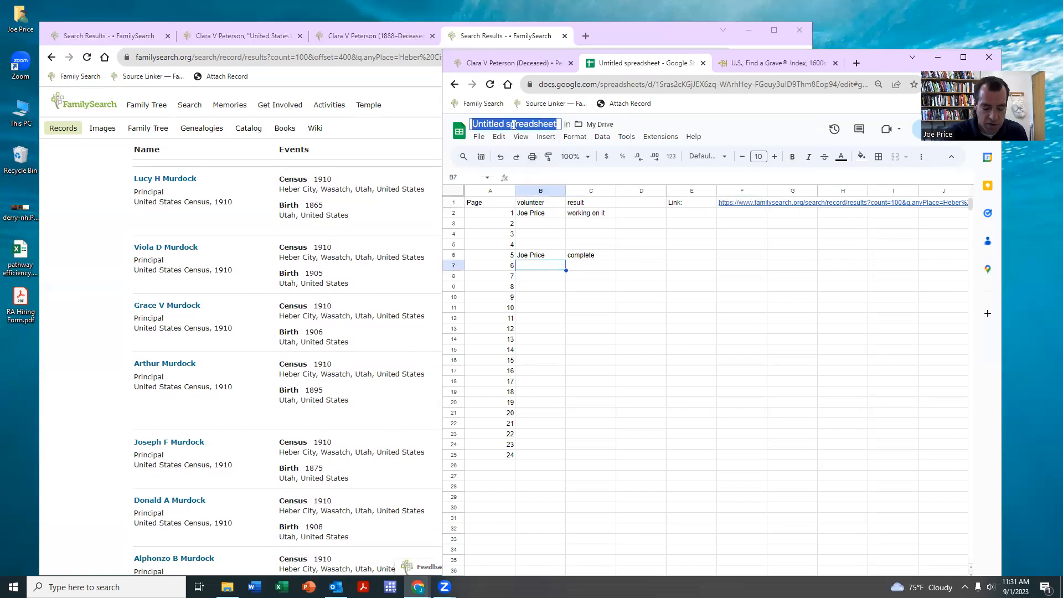
type("Hebert 0")
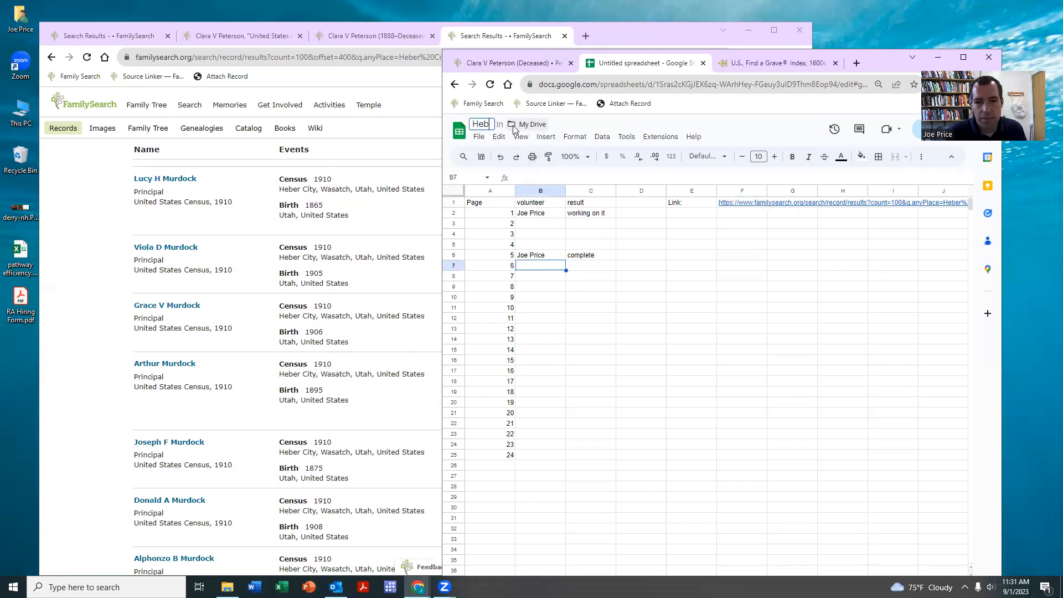
key("BackSpace")
key("BackSpace")
key("BackSpace")
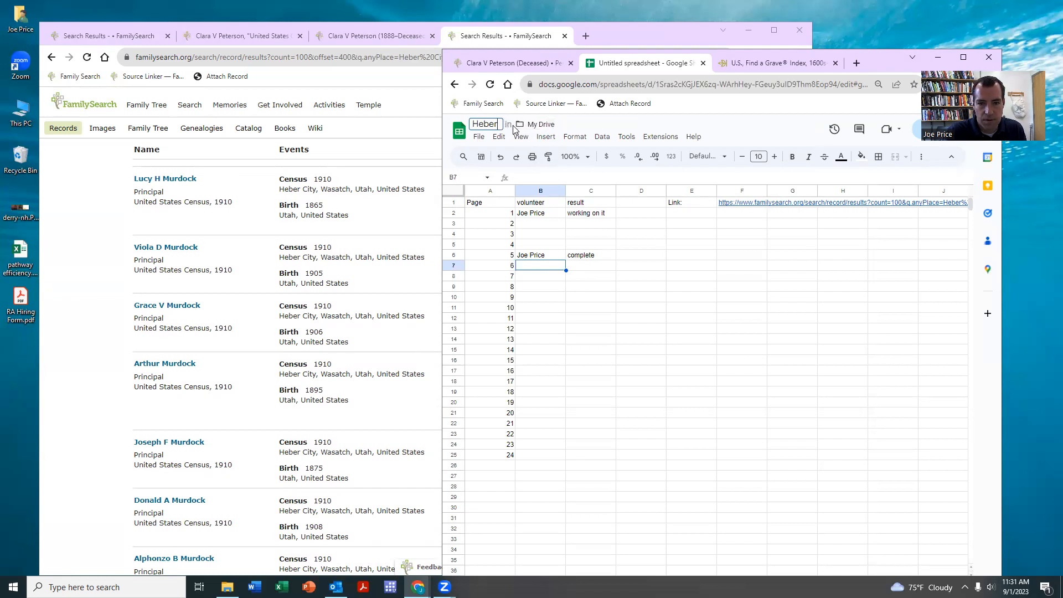
type(", Utah")
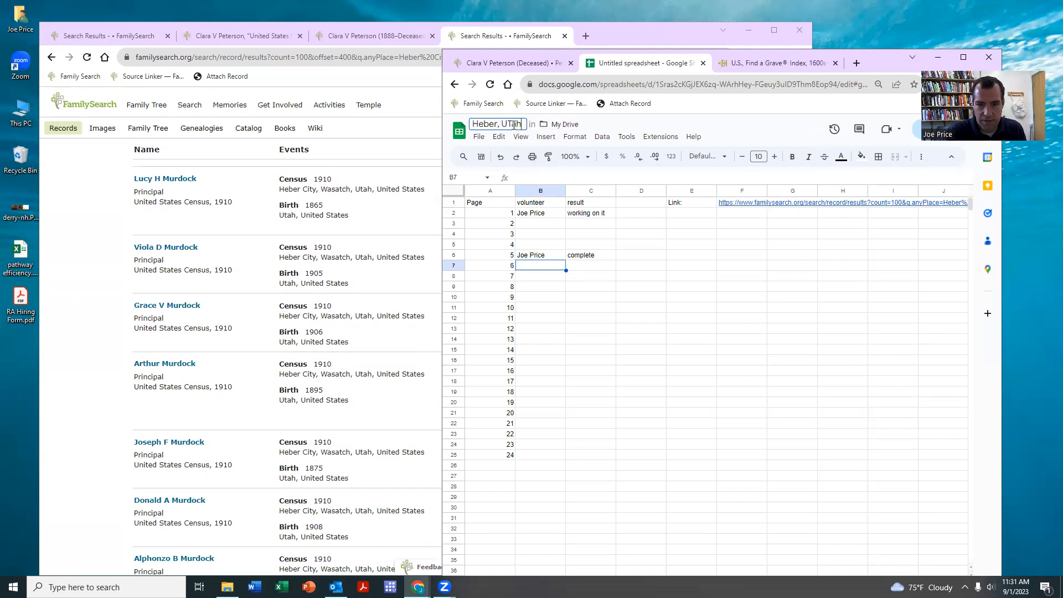
type(" - 1910 census")
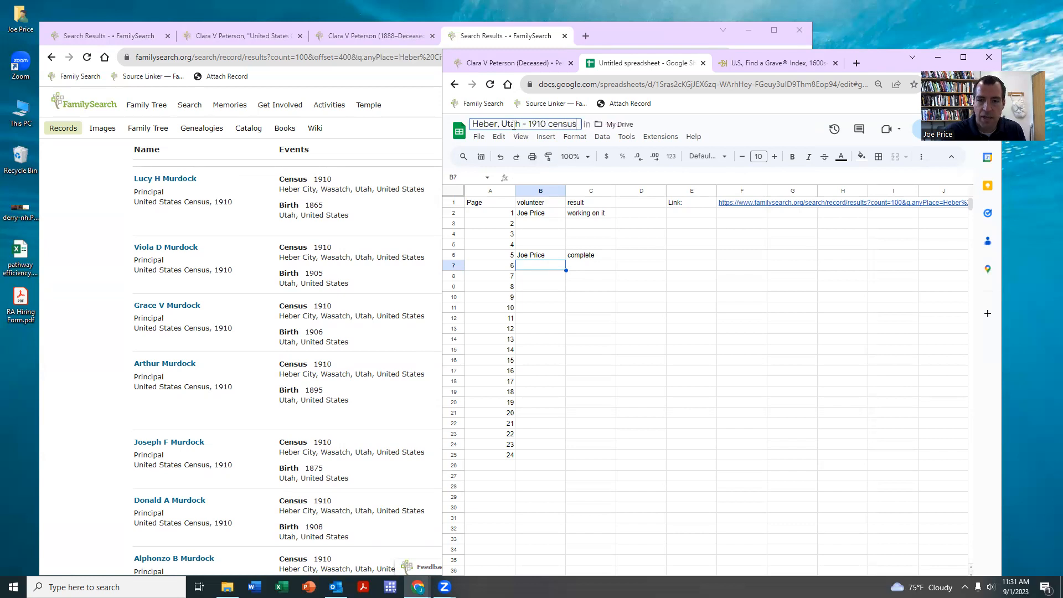
left_click(783, 287)
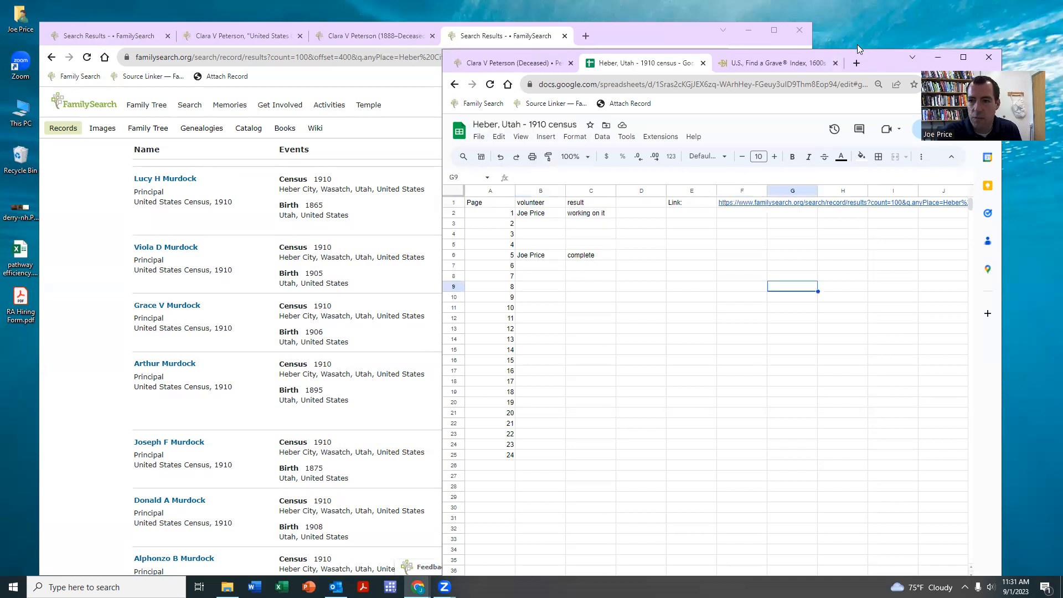
left_click_drag(874, 63, 662, 88)
- Set general access to Anyone with the link as Editor and copy the share link
left_click(725, 152)
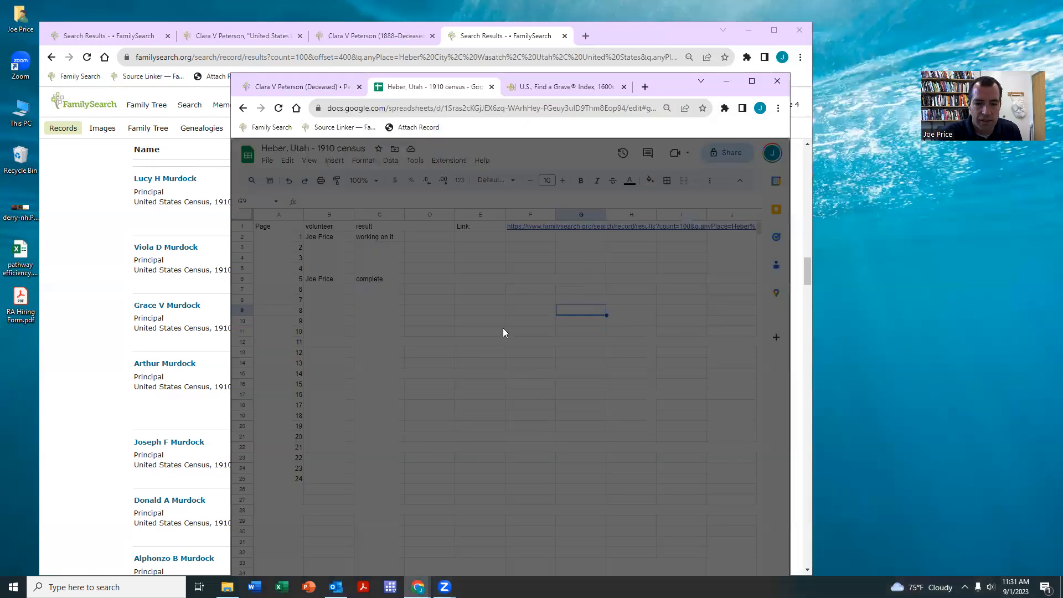
left_click(453, 424)
left_click(452, 469)
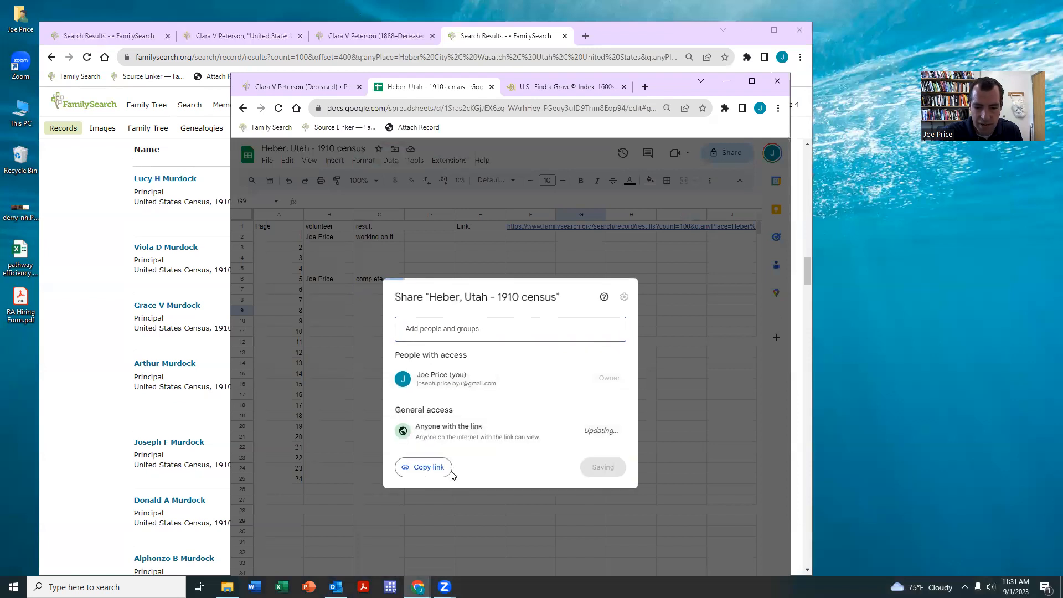
left_click(610, 431)
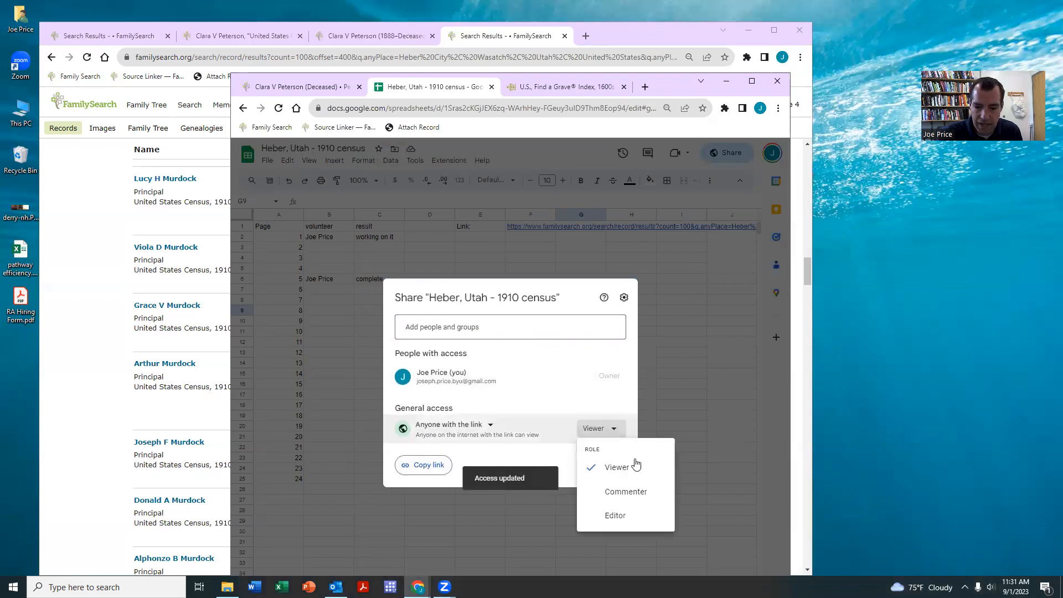
left_click(615, 512)
left_click(412, 468)
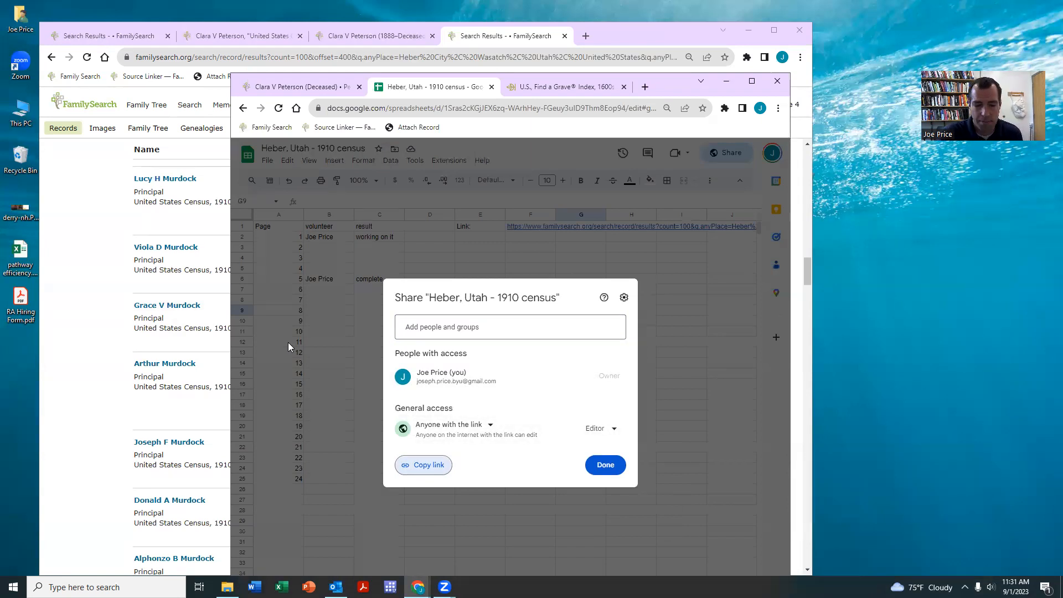
left_click(605, 464)
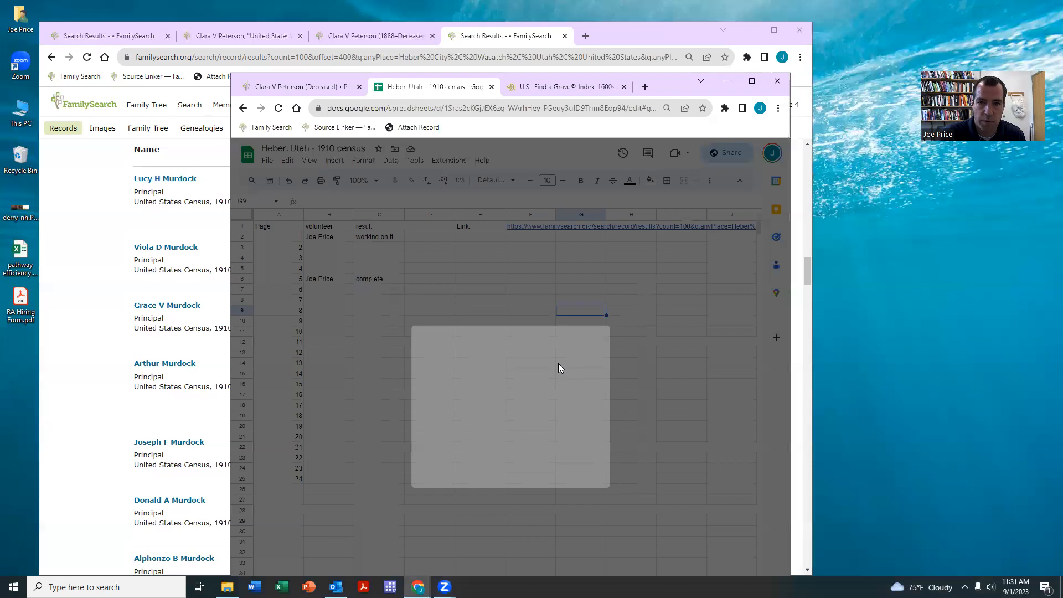